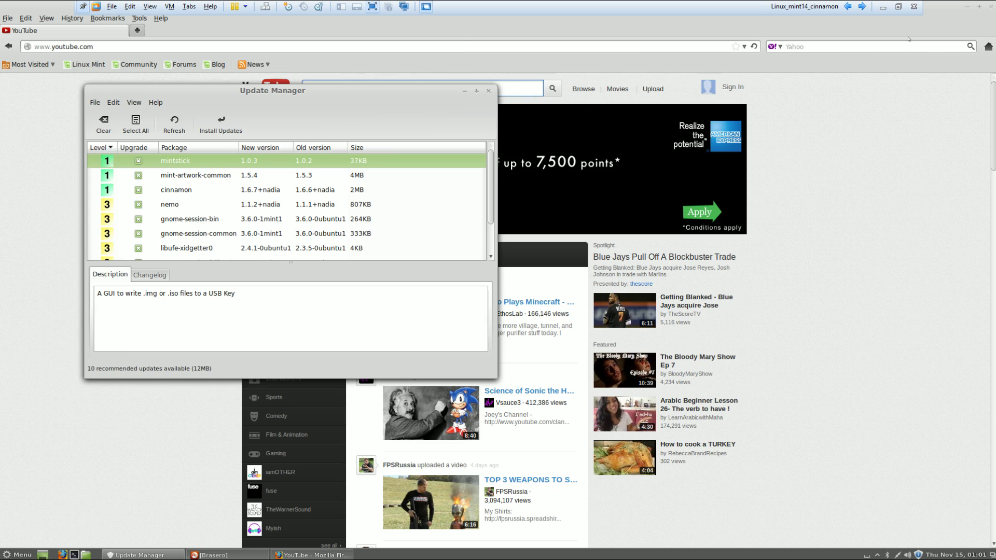
- Minimize the Update Manager and Firefox windows to reveal the desktop
left_click(466, 91)
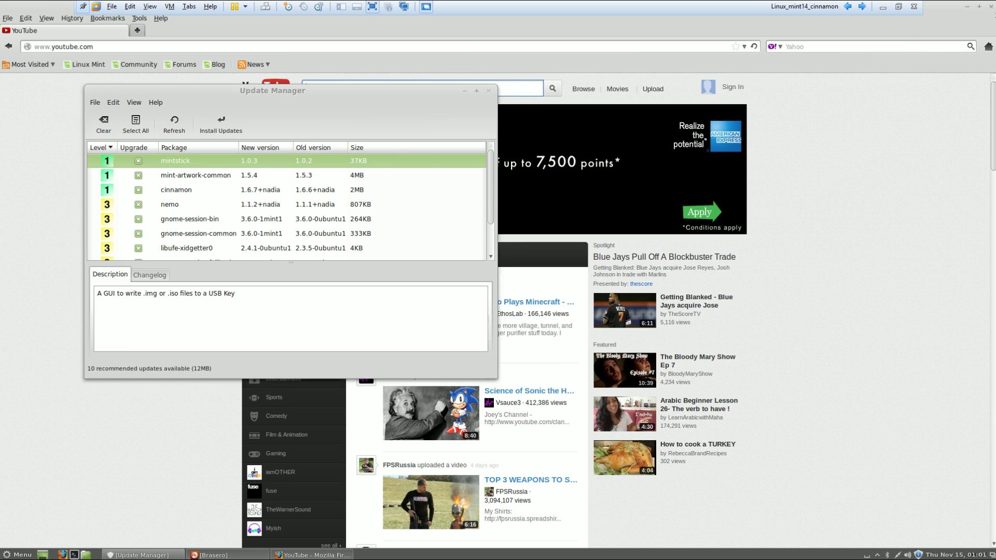
left_click(967, 7)
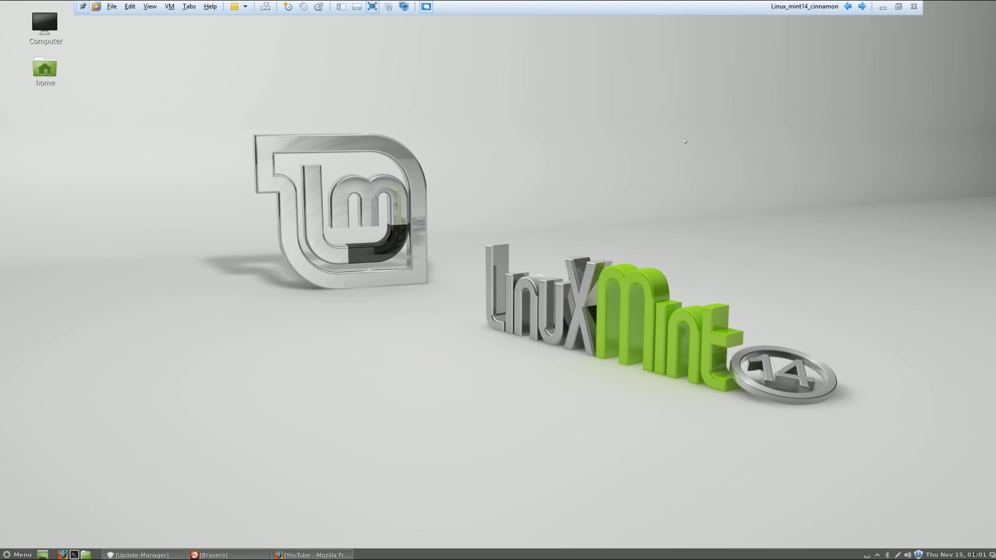
right_click(456, 203)
key("Escape")
- Open the Windows page of Cinnamon Settings
left_click(18, 554)
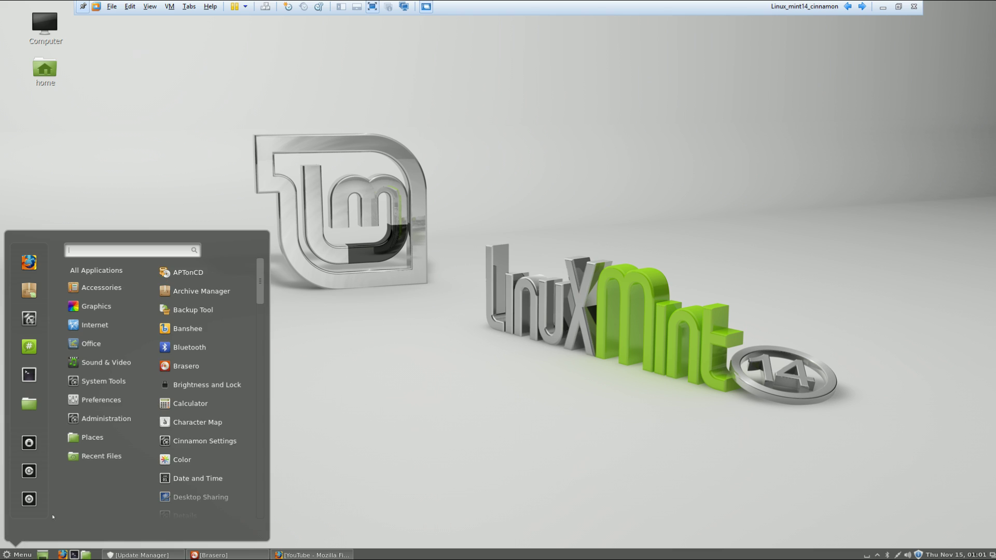
mouse_move(112, 397)
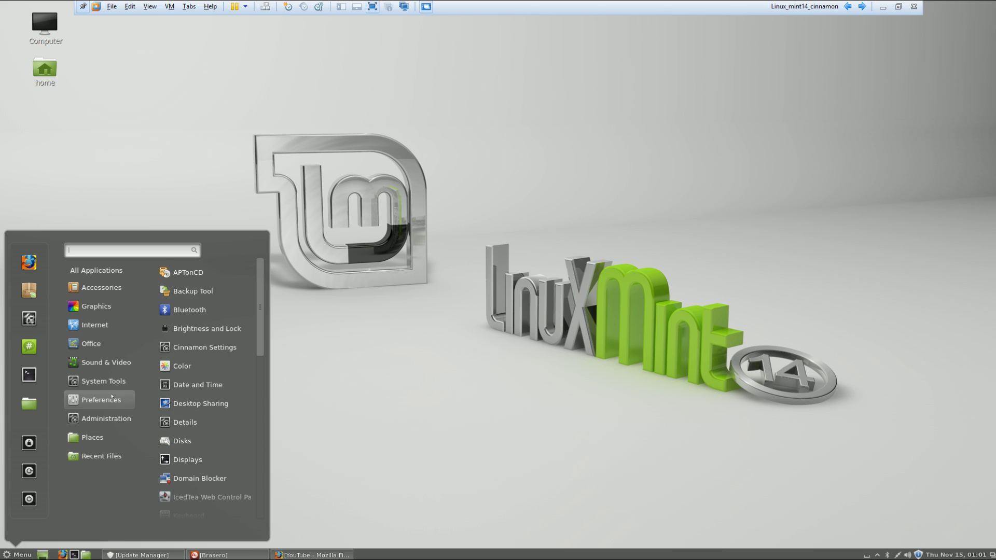
left_click(562, 240)
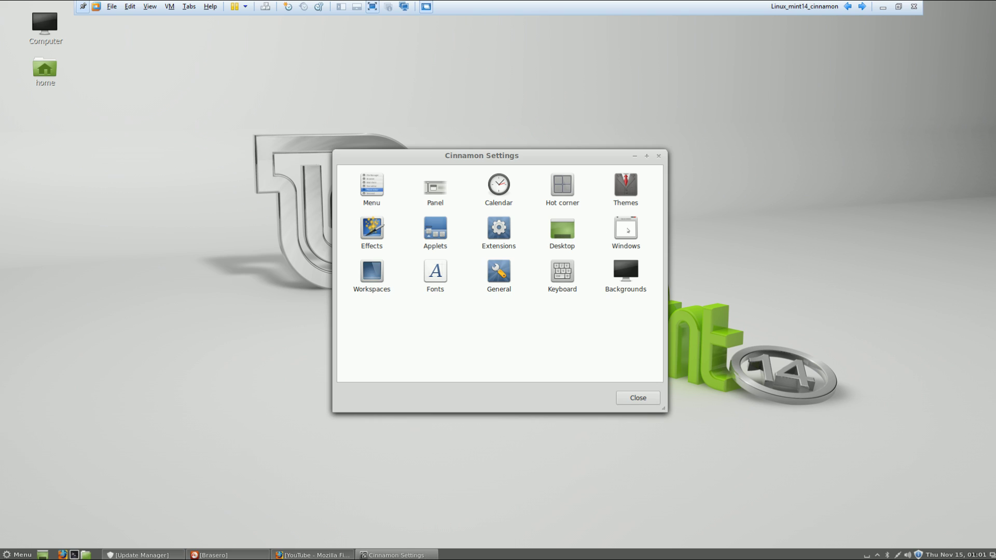
left_click(627, 229)
- Set the ALT-tab switcher style to Icons and window preview and try it by cycling through the open windows
left_click(488, 341)
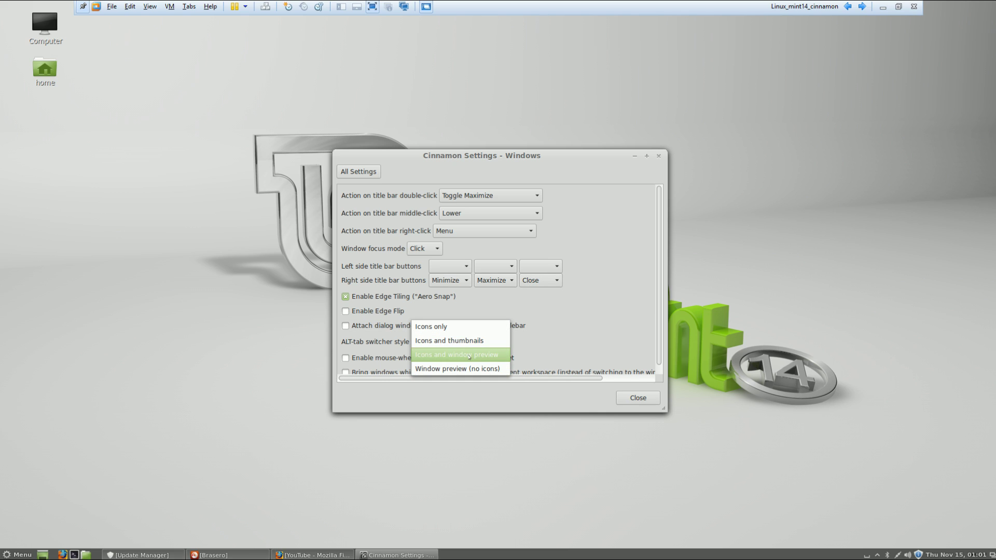
left_click(469, 356)
key("alt+Tab")
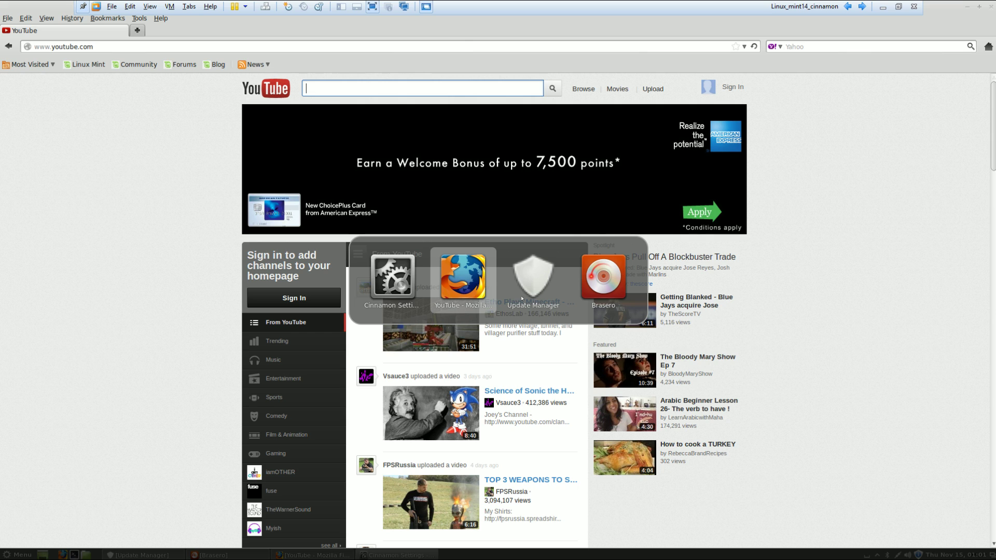
key("alt+Tab")
key("alt+Tab")
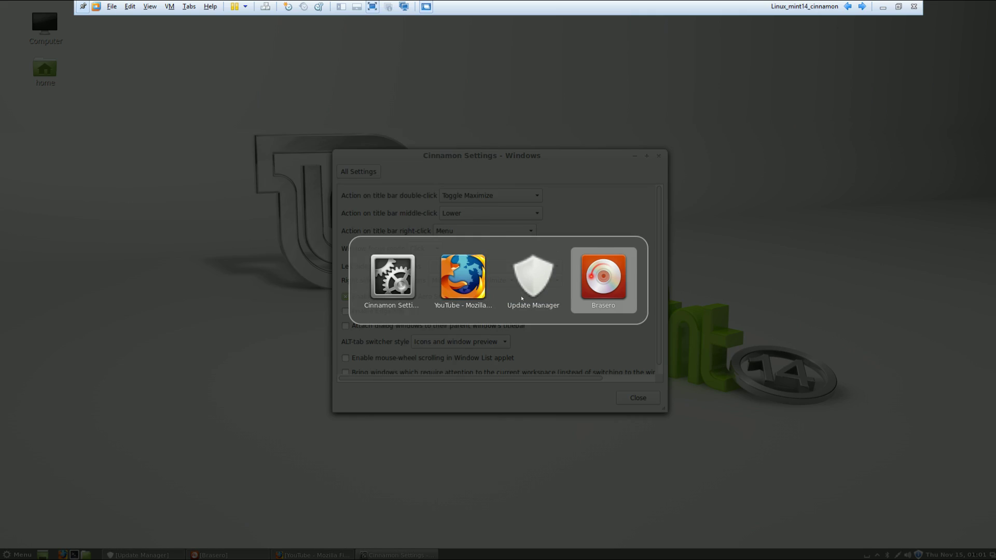
key("alt+Tab")
key("alt+Tab")
key("alt+Tab")
key("alt+Tab")
key("alt+Tab")
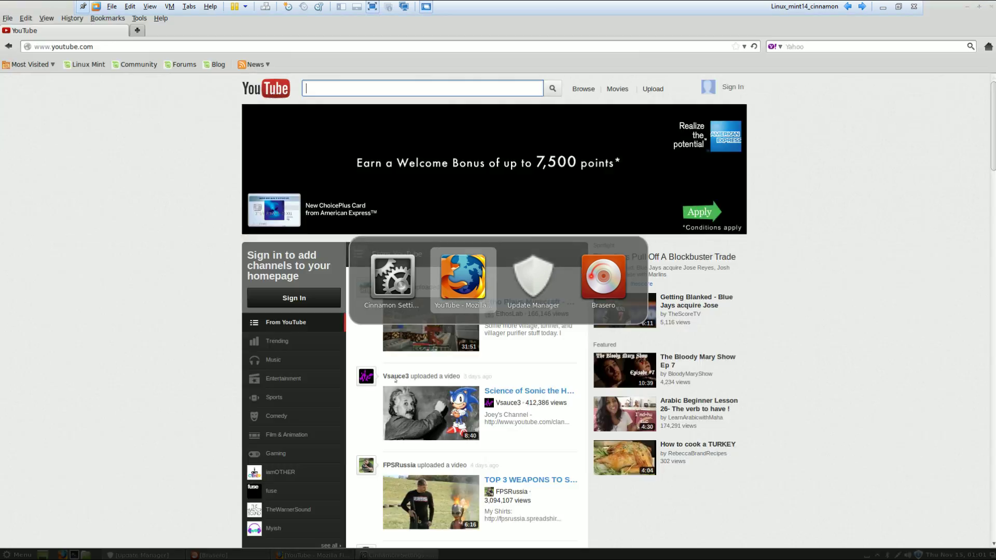
key("alt+Tab")
key("alt+Tab")
key("alt+Tab")
key("alt+Tab")
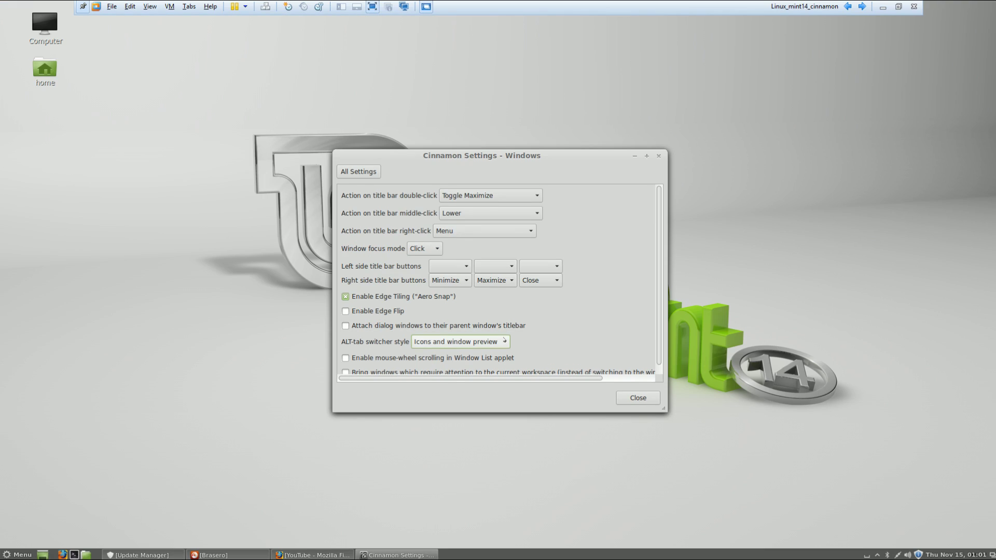
- Set the ALT-tab switcher style to Window preview (no icons) and try it by cycling through the open windows
left_click(504, 340)
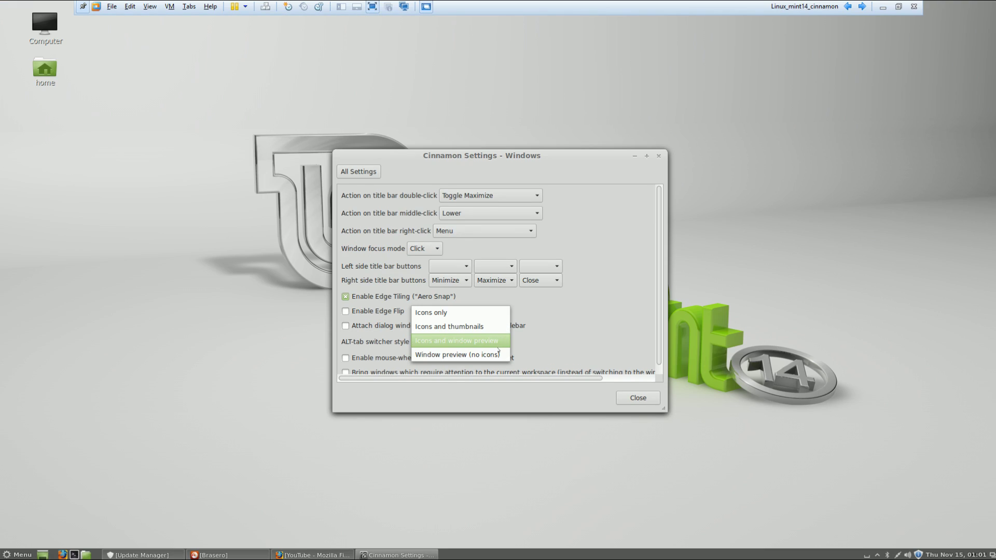
left_click(456, 354)
key("alt+Tab")
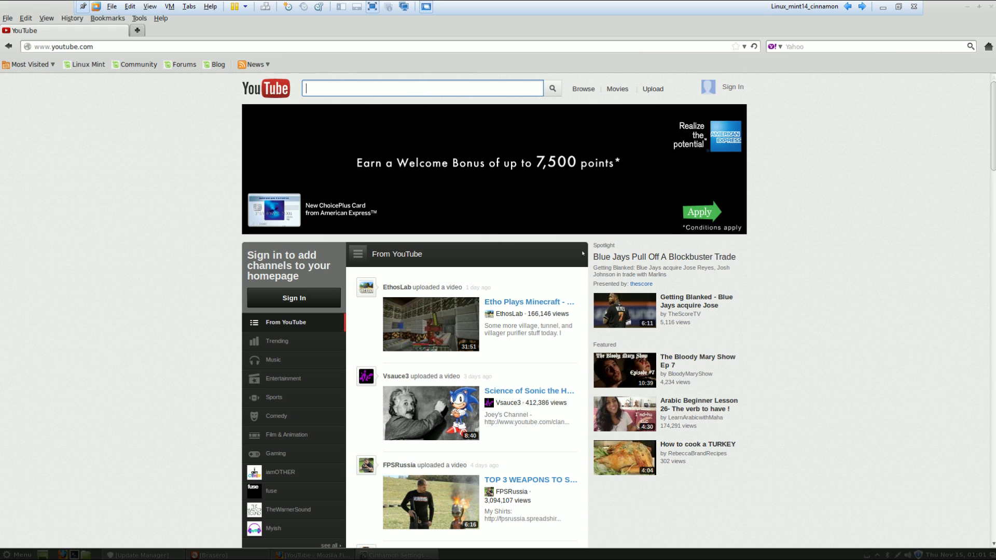
key("alt+Tab")
key("alt+Tab")
key("alt+Tab")
key("alt+Tab")
key("alt+Tab")
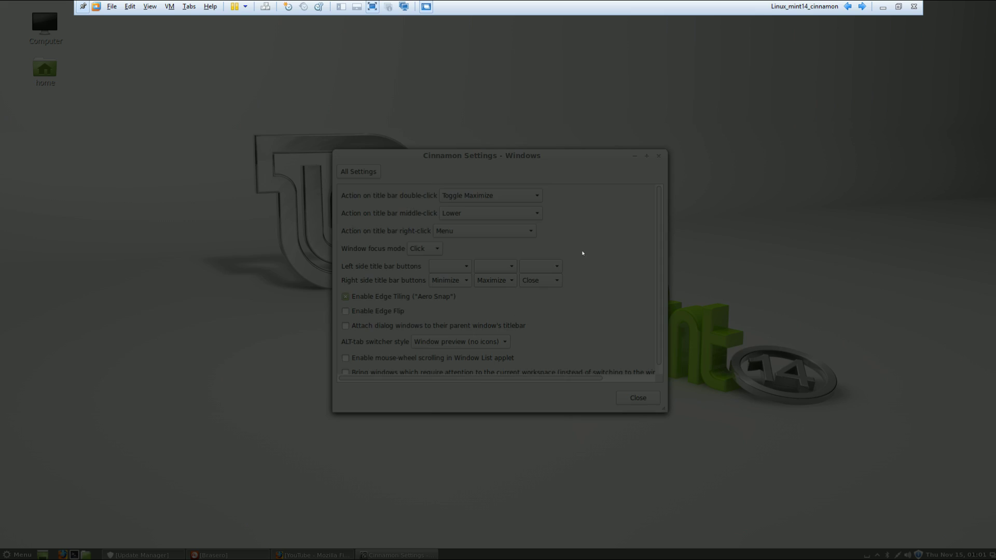
key("alt+Tab")
key("alt+Tab")
key("alt+Tab")
key("alt+Tab")
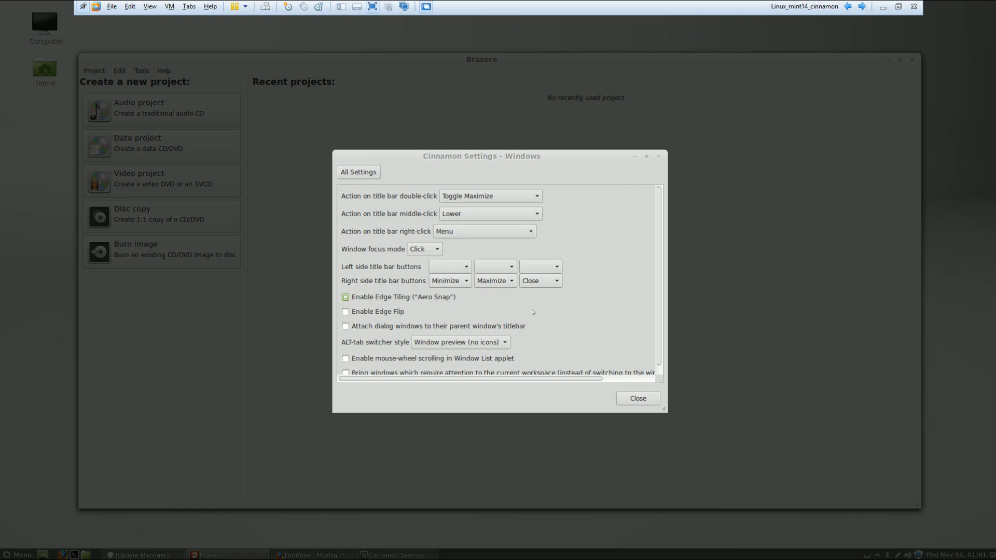
key("alt+Tab")
key("alt+Tab")
key("alt+Tab")
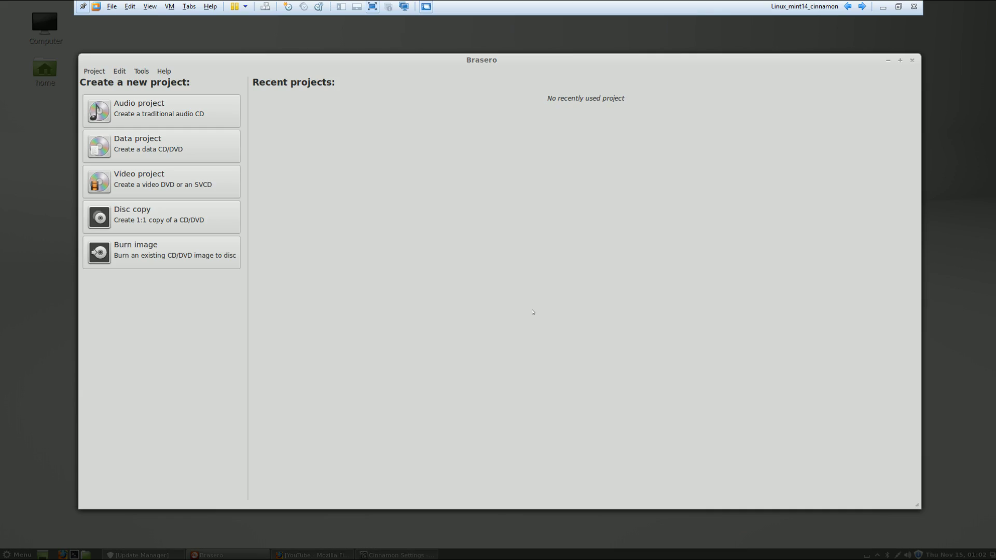
key("alt+Tab")
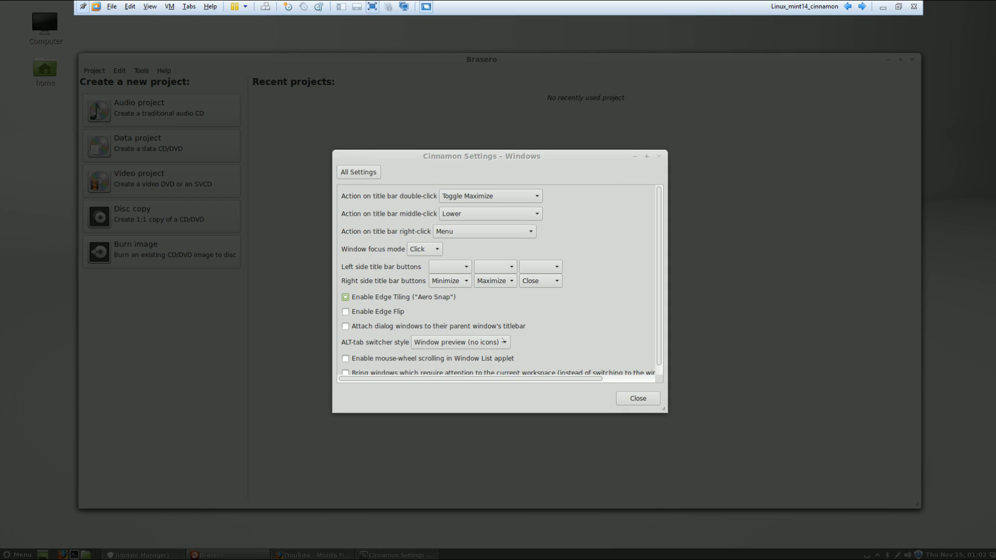
- Set the ALT-tab switcher style to Icons and thumbnails and close Cinnamon Settings
left_click(498, 341)
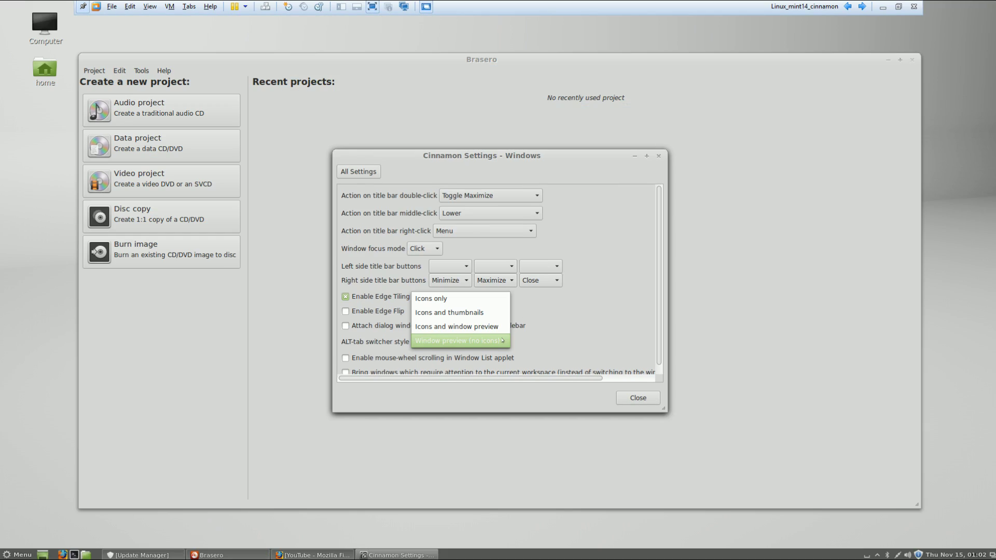
left_click(491, 314)
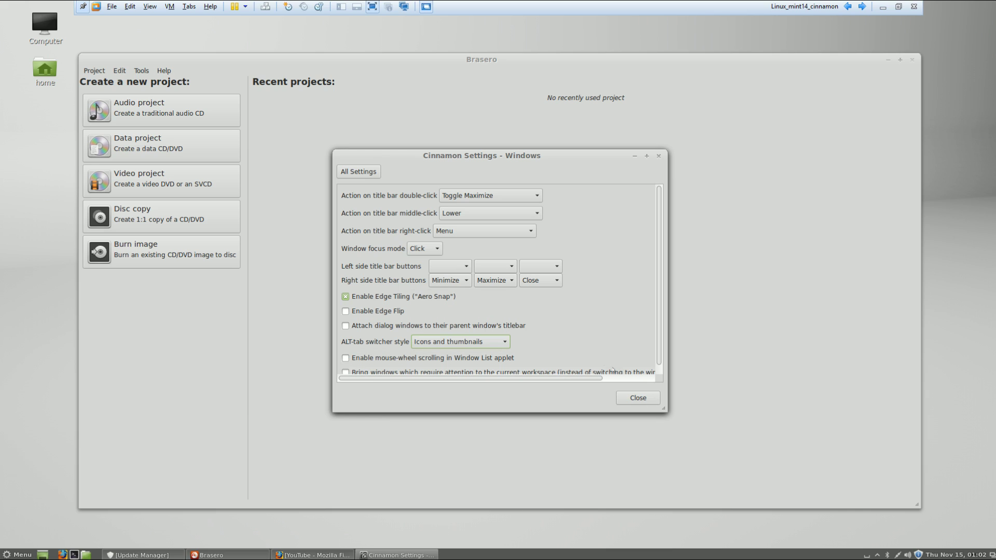
left_click(638, 397)
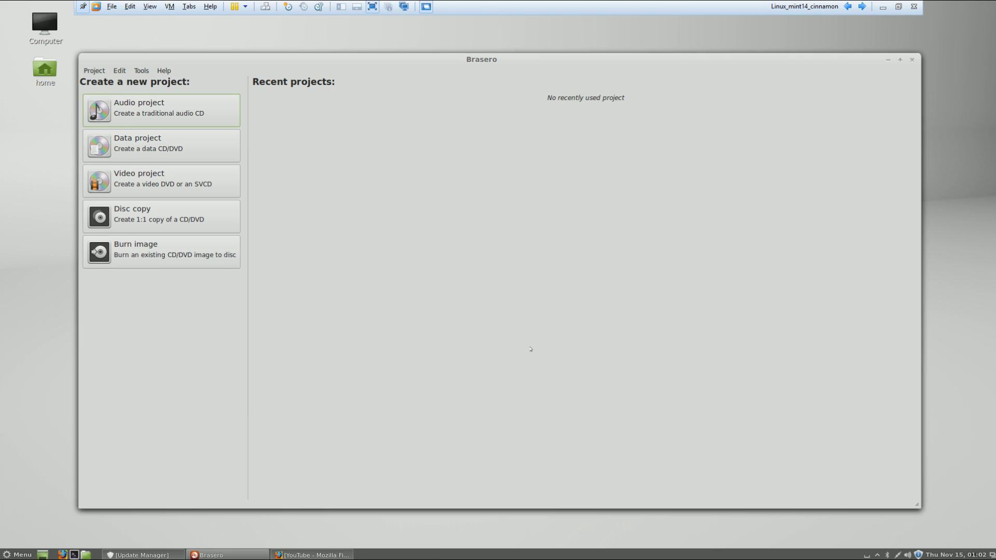
- Cycle through the open windows to test the switcher, and minimize Update Manager and Brasero
key("alt+Tab")
key("alt+Tab")
key("alt+Tab")
key("alt+Tab")
key("alt+Tab")
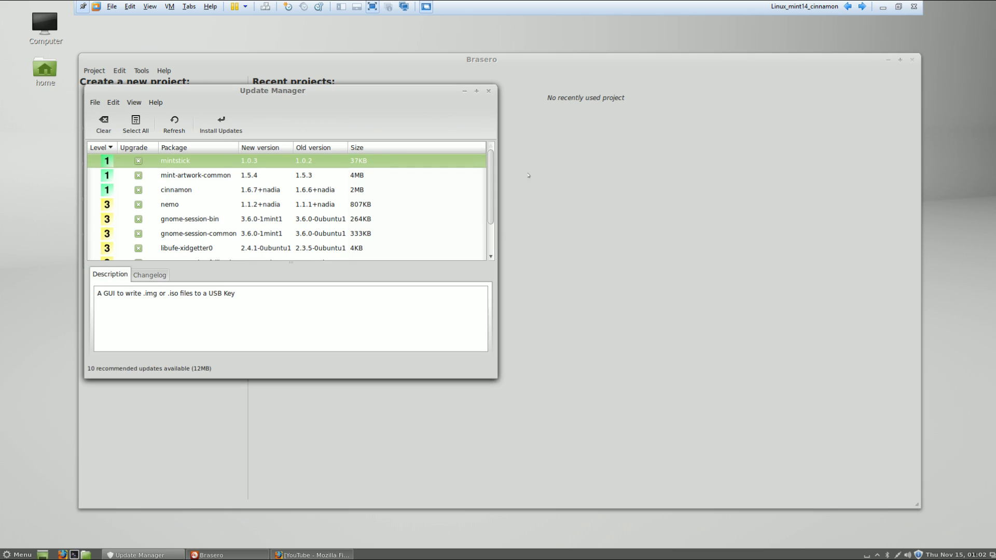
left_click(465, 91)
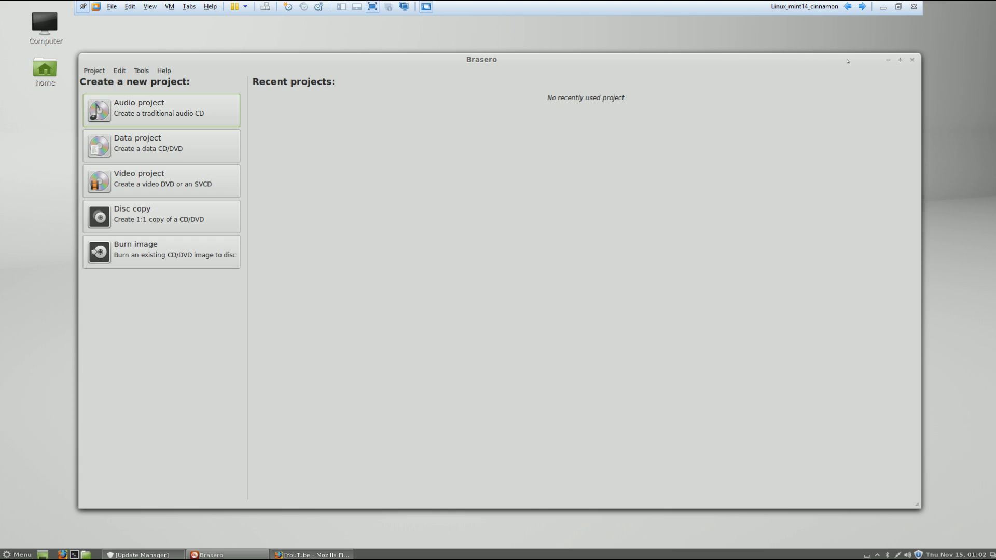
key("alt+F9")
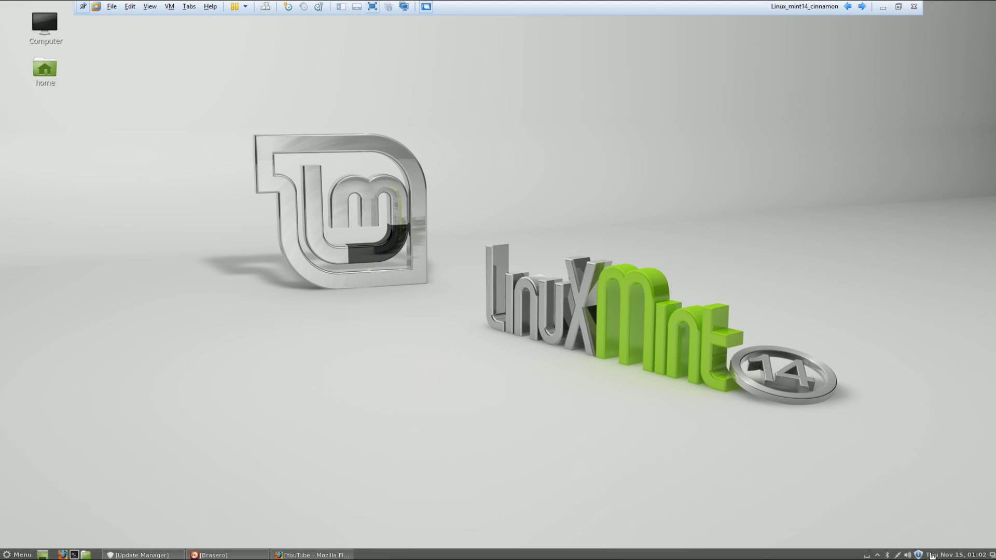
- View the sound applet's volume and output options, check the host's window switcher, and dismiss the applet
left_click(908, 555)
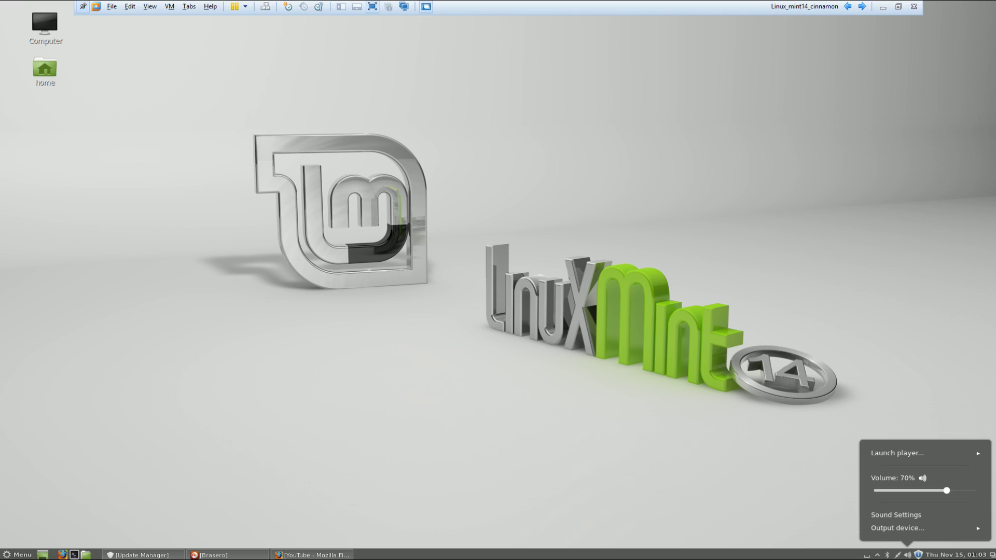
key("alt+Tab")
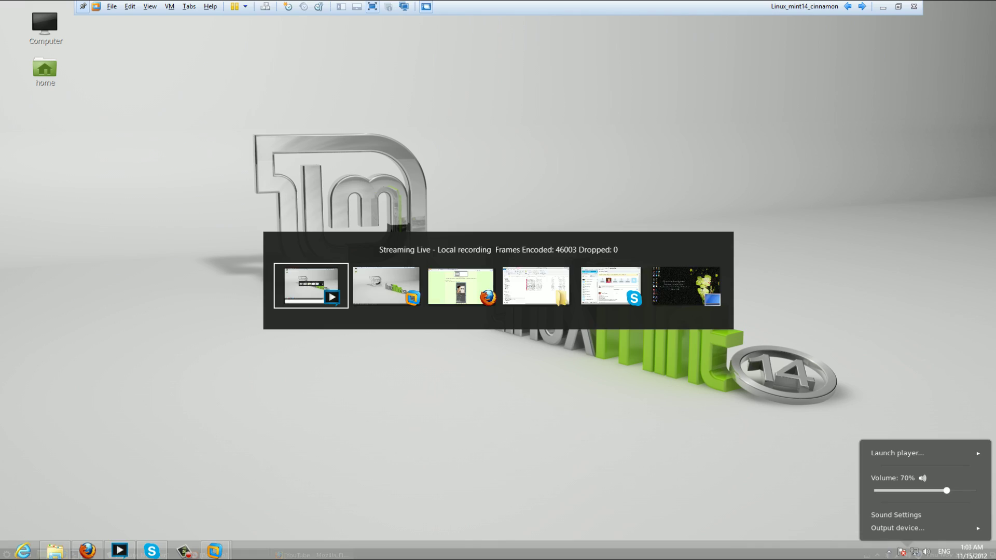
key("alt+Tab")
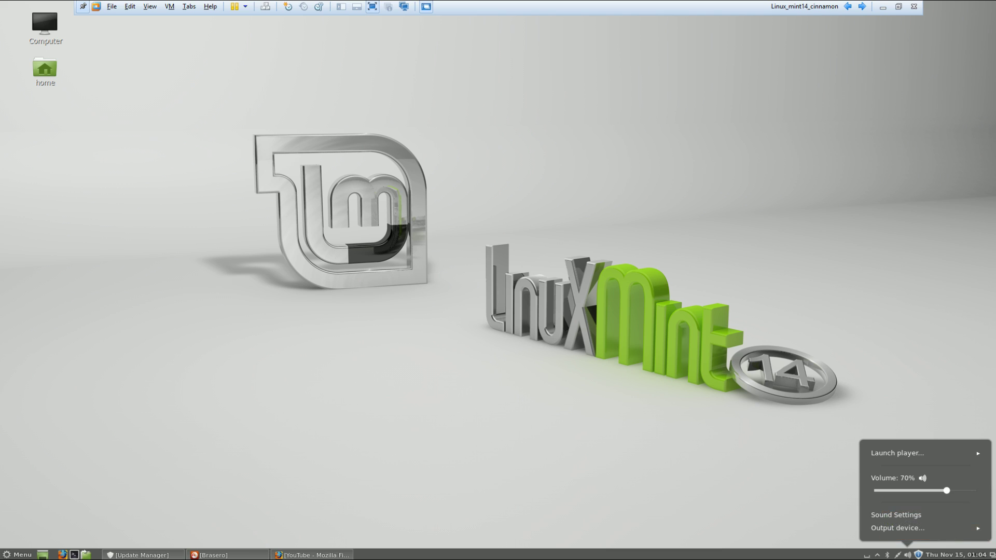
left_click(58, 180)
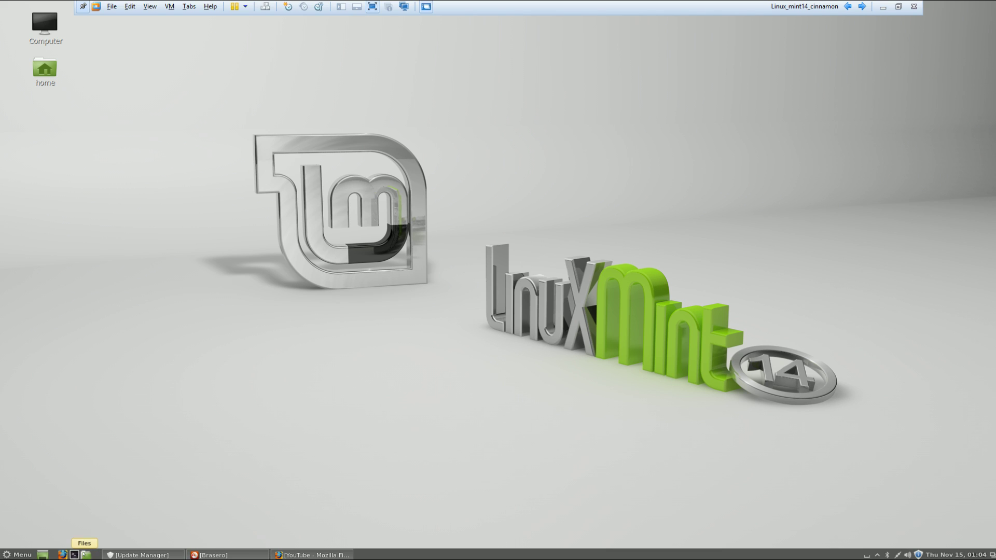
- Open the Home folder in the file manager and move its window toward the centre of the desktop
left_click(86, 554)
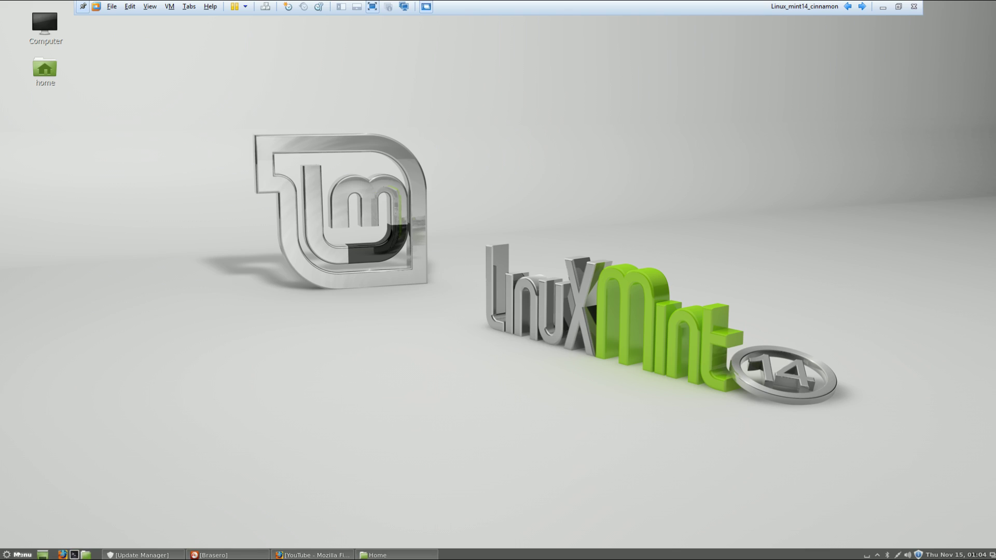
left_click(18, 555)
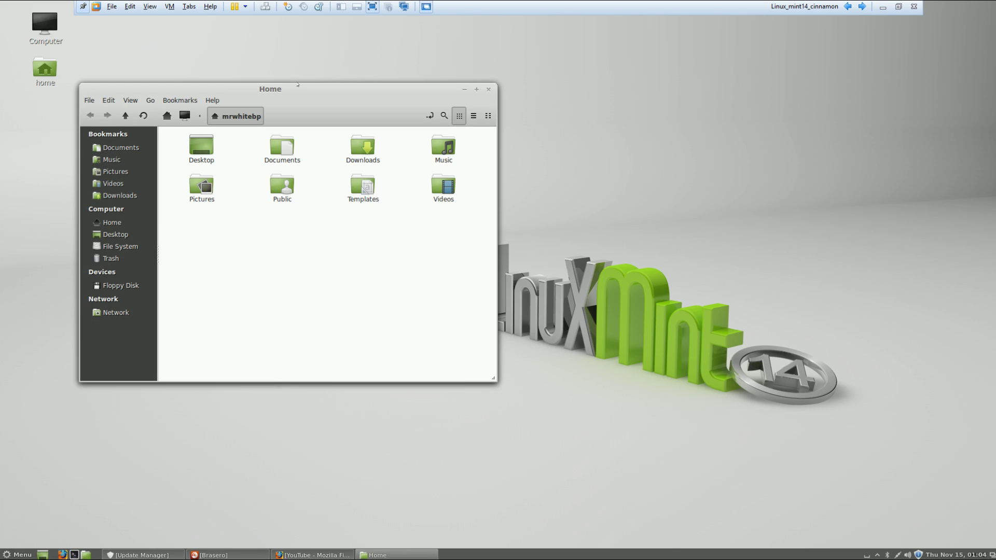
left_click_drag(298, 84, 522, 100)
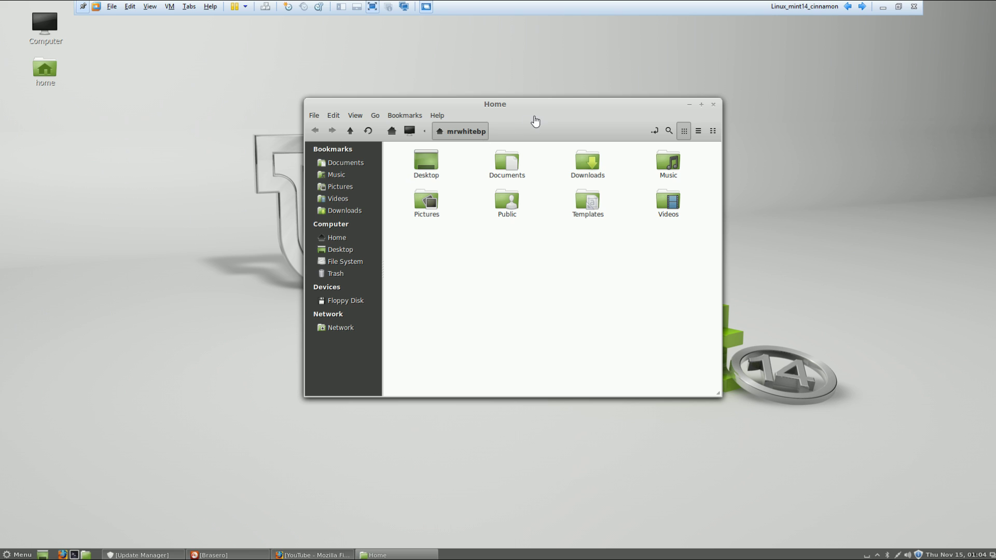
- View the file manager's About information and close the dialog
left_click(432, 115)
left_click(449, 138)
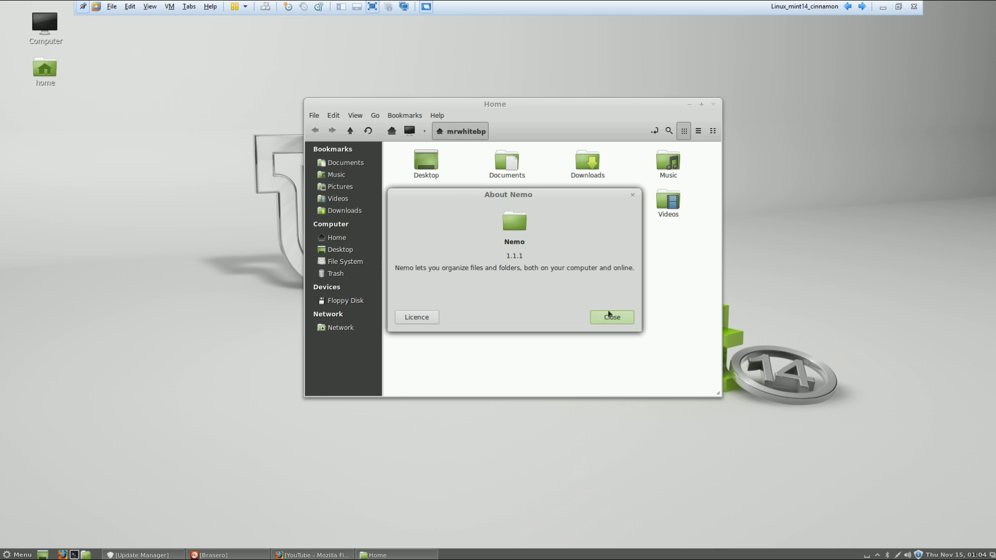
left_click(608, 317)
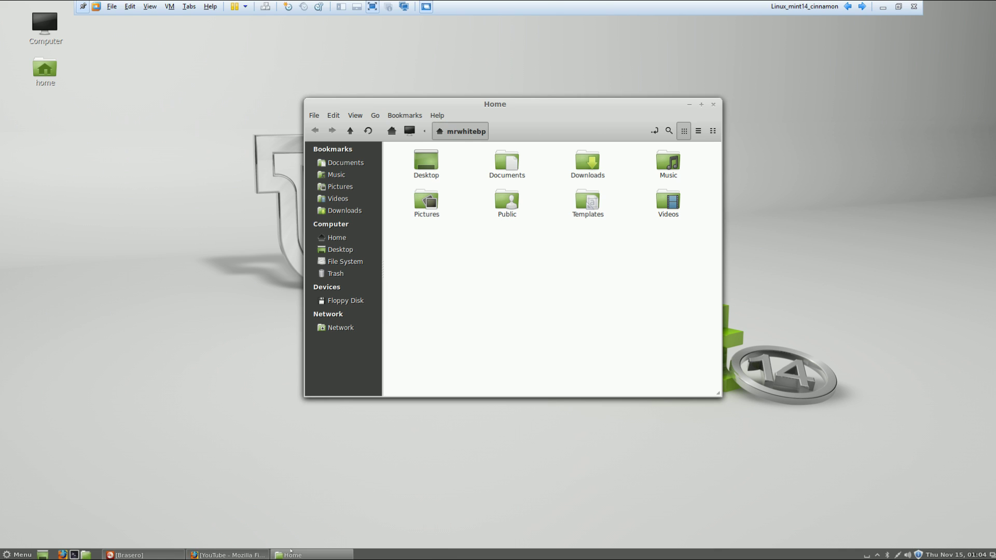
- Bring up Brasero and Firefox from their minimized state and close both applications
left_click(138, 554)
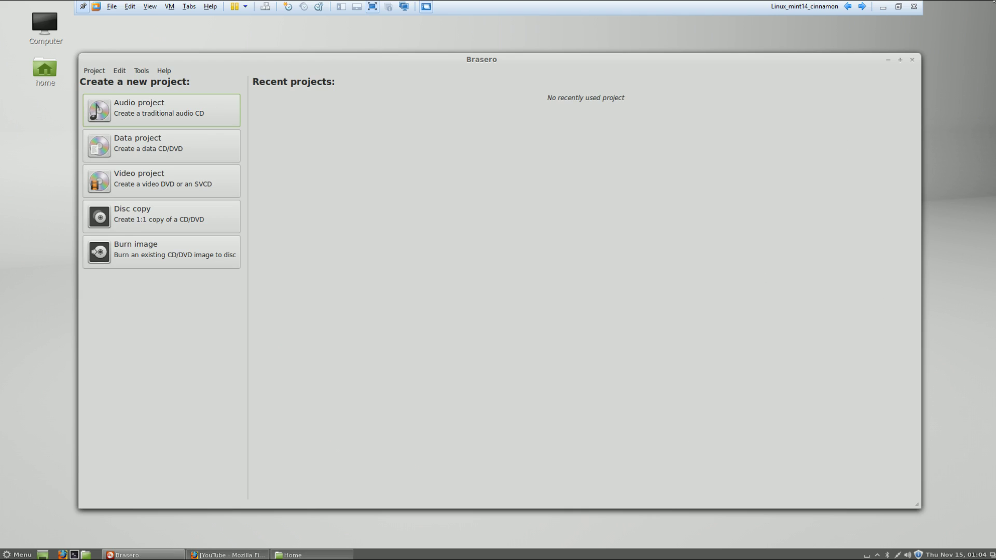
left_click(912, 59)
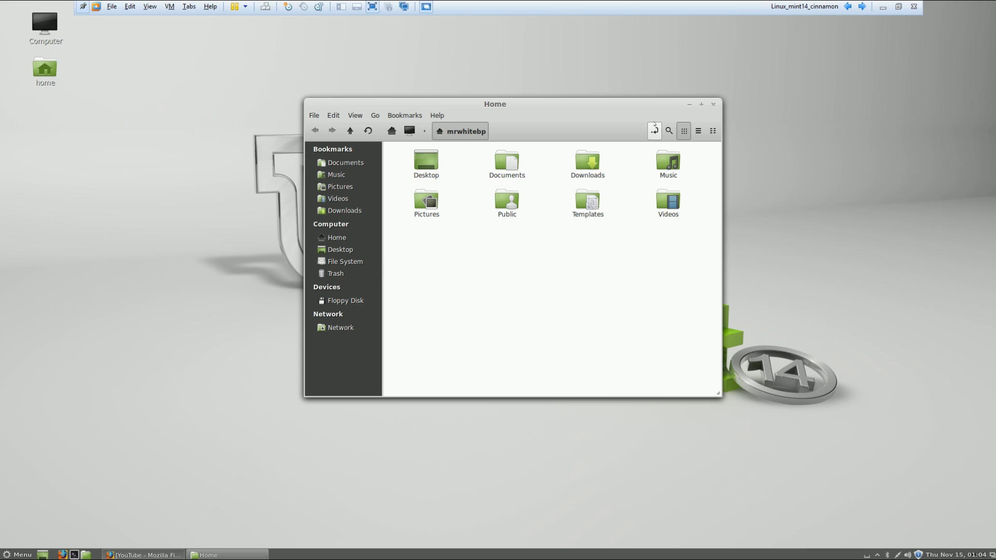
left_click(165, 554)
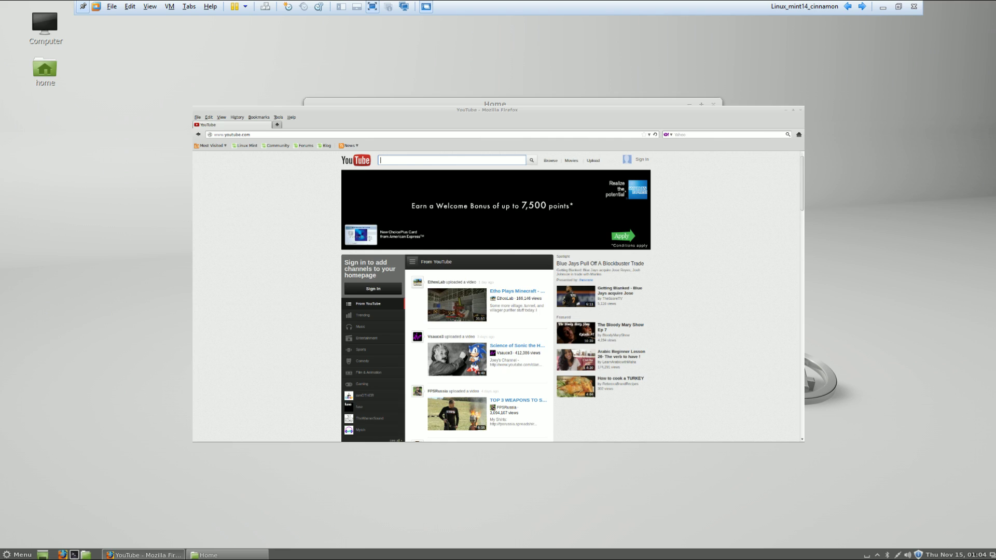
key("ctrl+q")
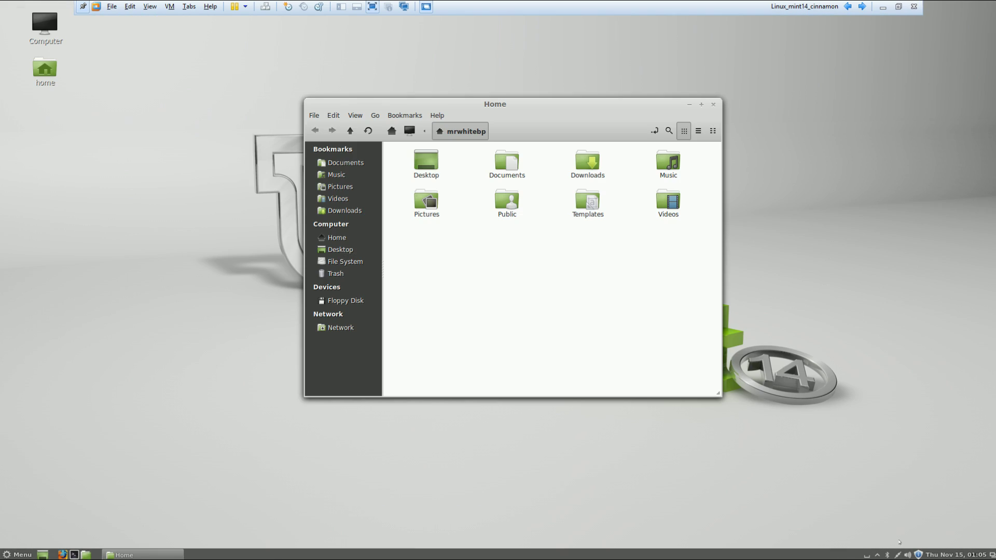
- Bring up the Update Manager and move the Home window aside so it no longer overlaps it
right_click(918, 554)
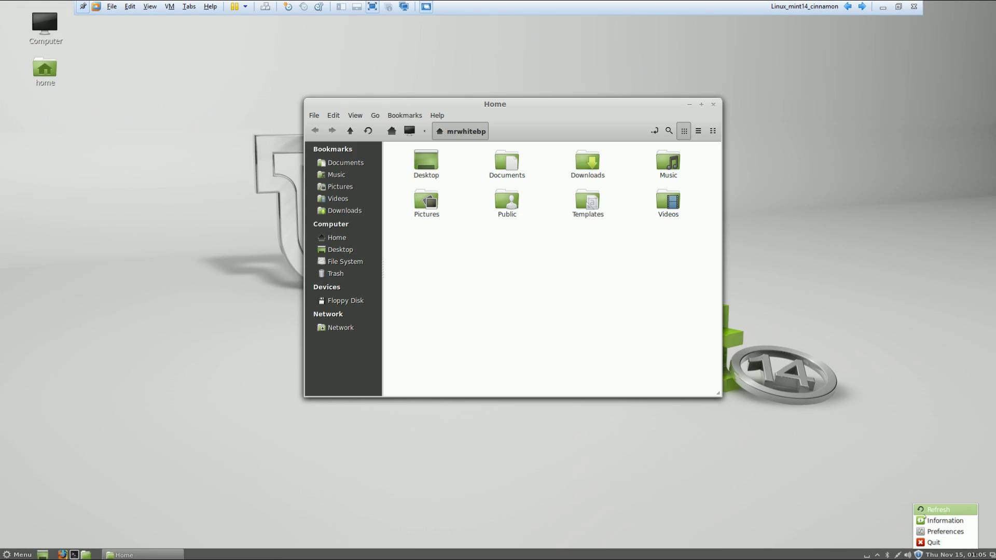
left_click(934, 521)
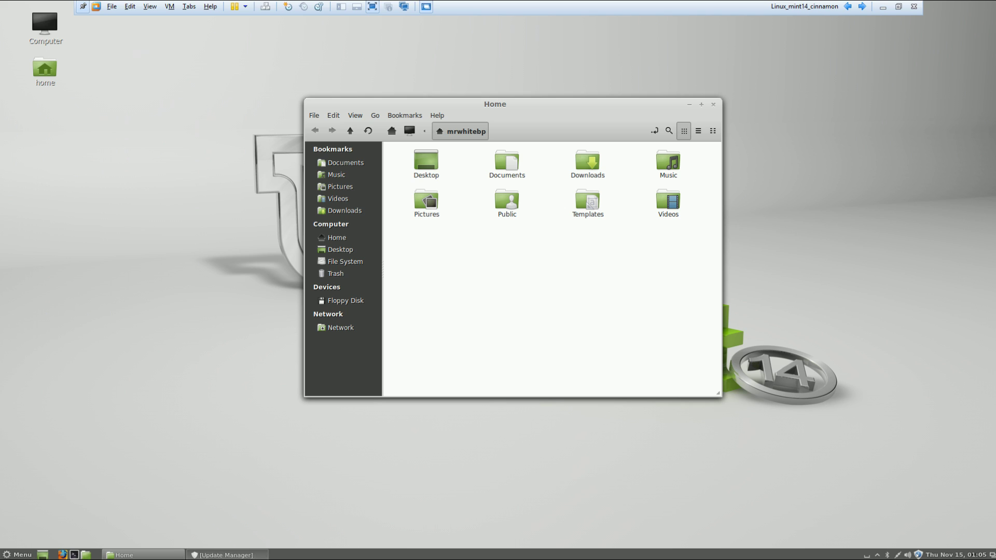
left_click(244, 555)
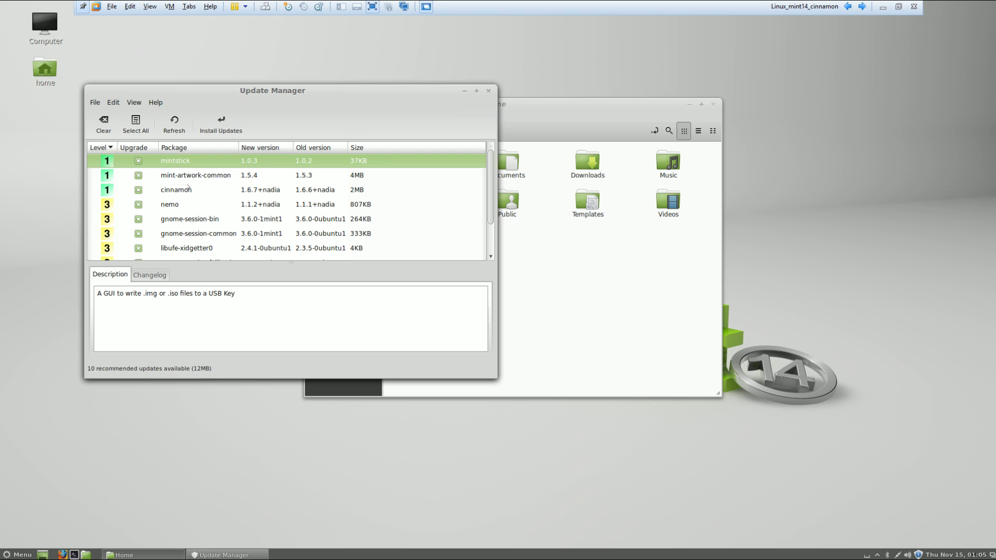
left_click_drag(570, 109, 716, 110)
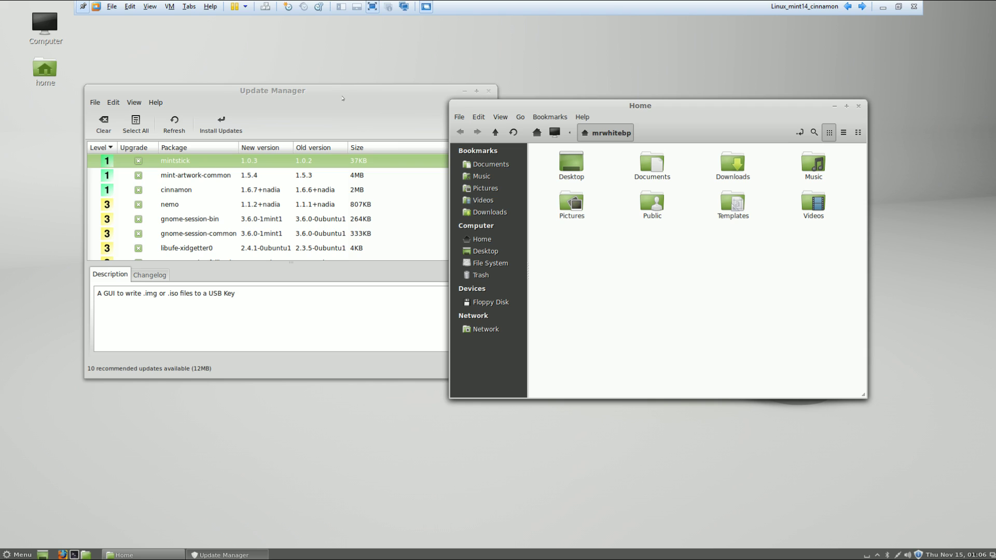
left_click_drag(660, 103, 704, 82)
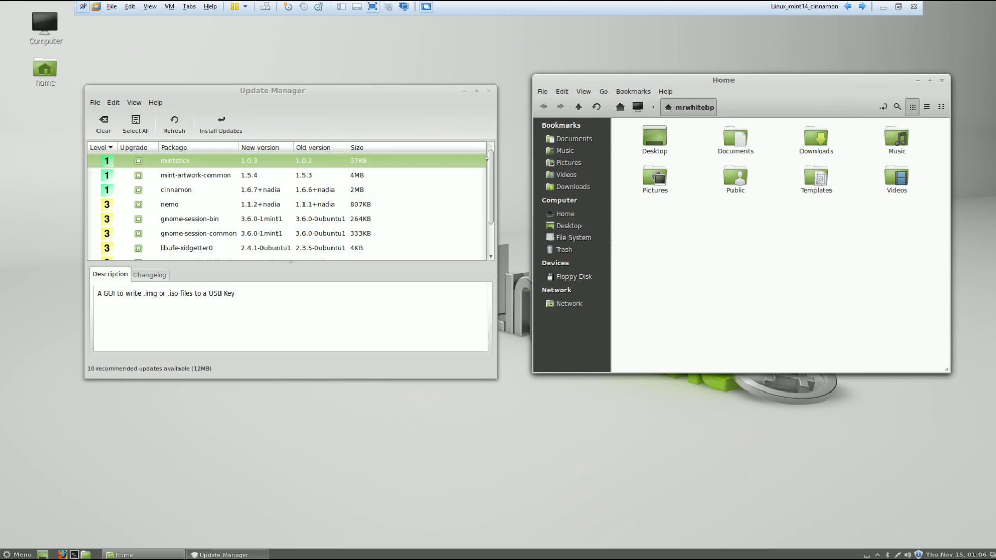
- Look through the whole list of available package updates and close the Update Manager
left_click_drag(490, 156, 487, 180)
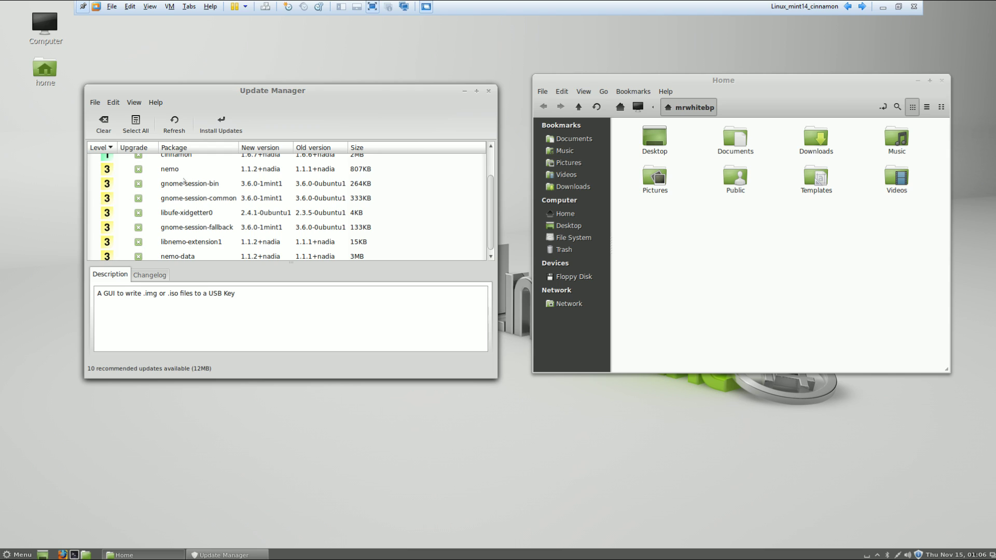
left_click_drag(486, 195, 488, 233)
scroll(491, 189, "up", 3)
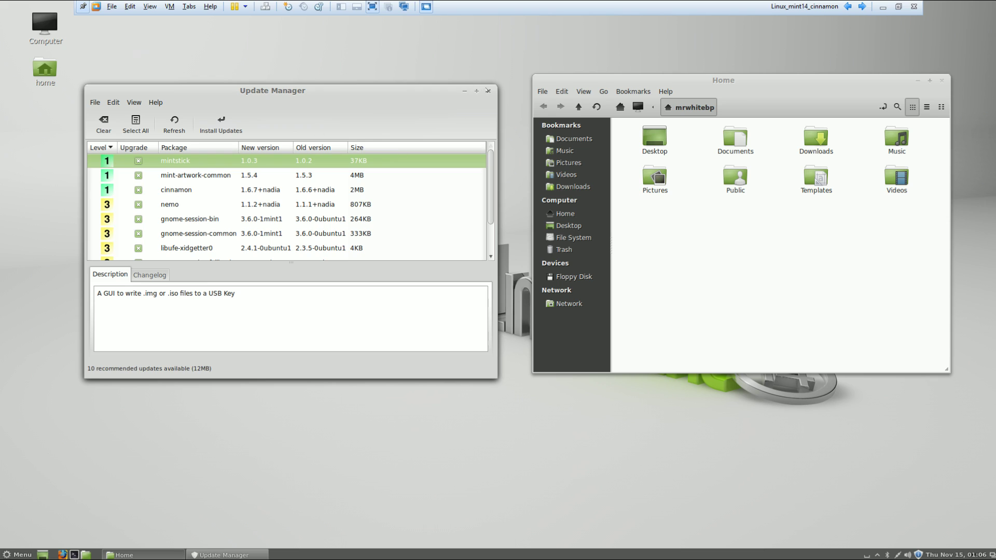
left_click(489, 91)
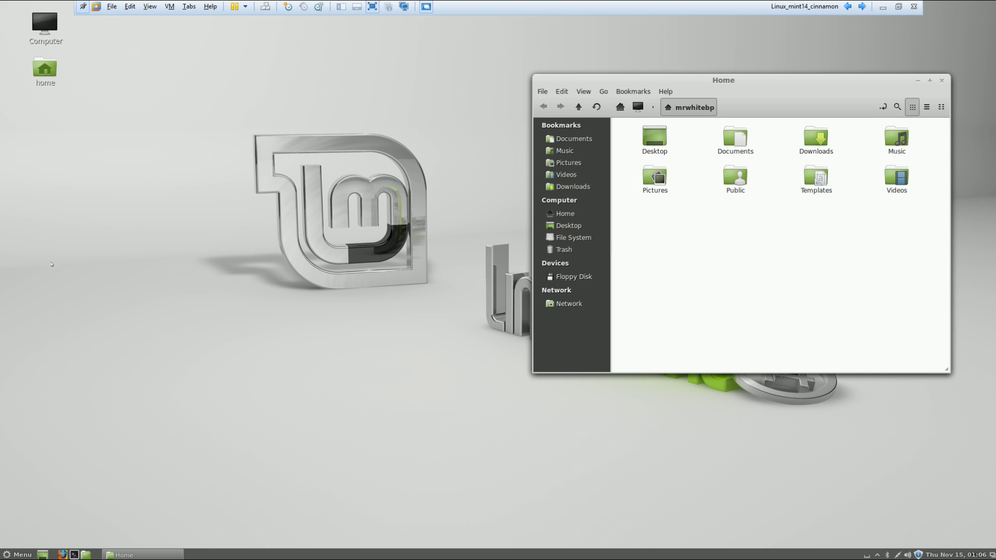
- Launch the Login Window administration tool and authorise it with the account password
left_click(21, 554)
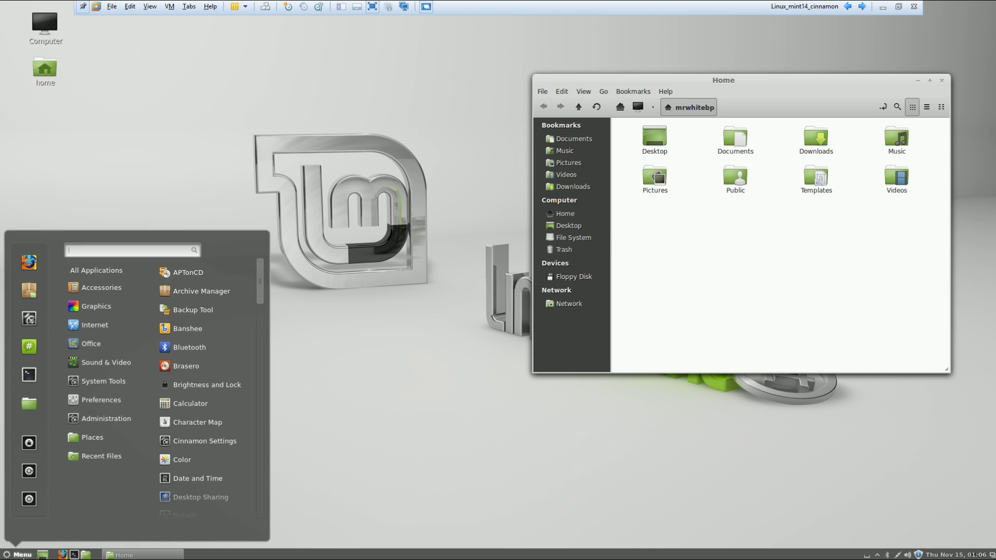
mouse_move(116, 400)
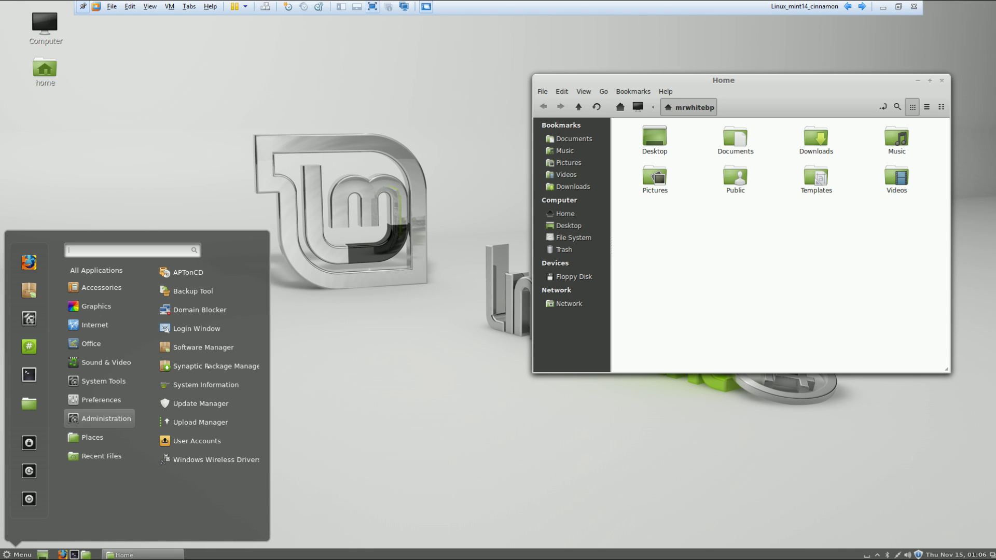
left_click(218, 328)
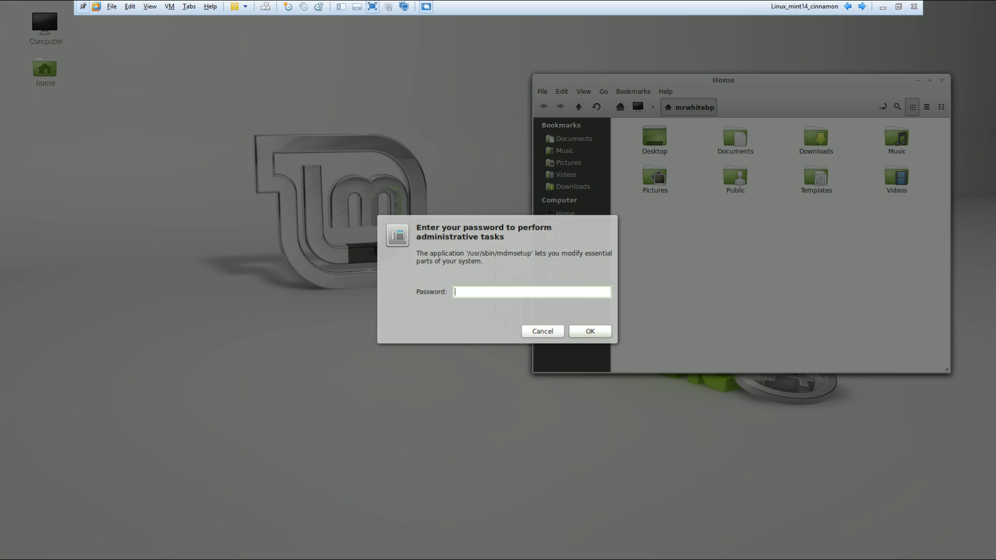
type("*********")
key("Return")
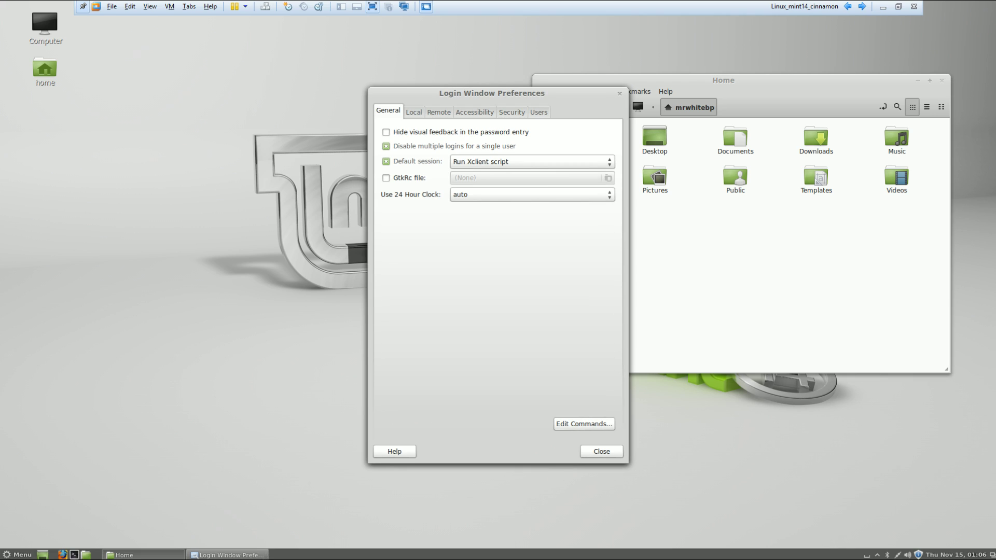
- Look through the themes for the local login screen and close Login Window Preferences
left_click(413, 112)
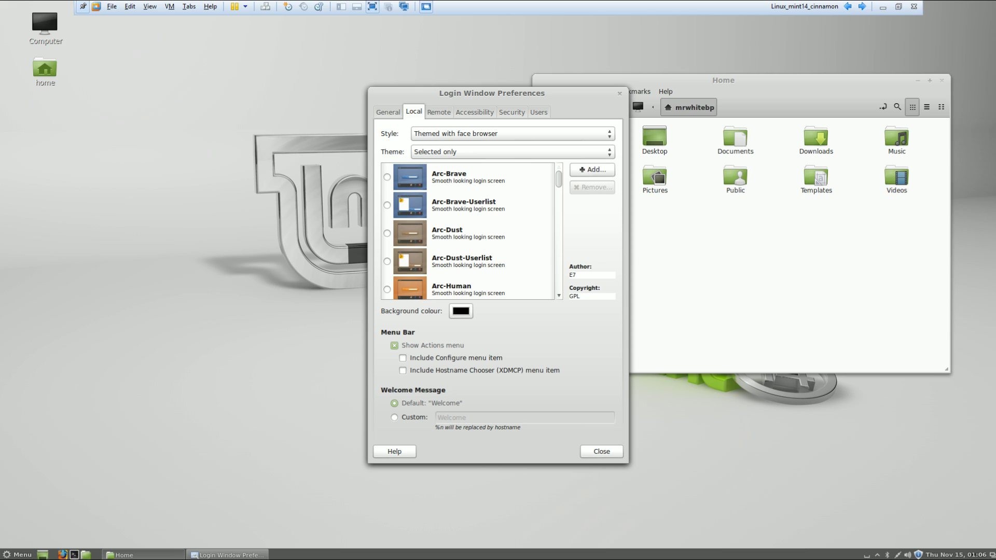
scroll(467, 231, "down", 10)
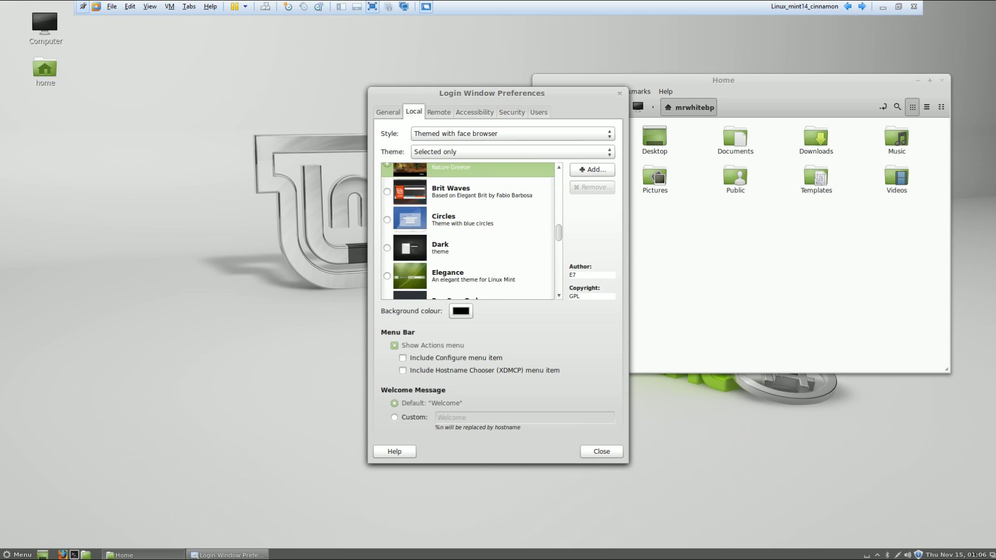
scroll(467, 230, "down", 4)
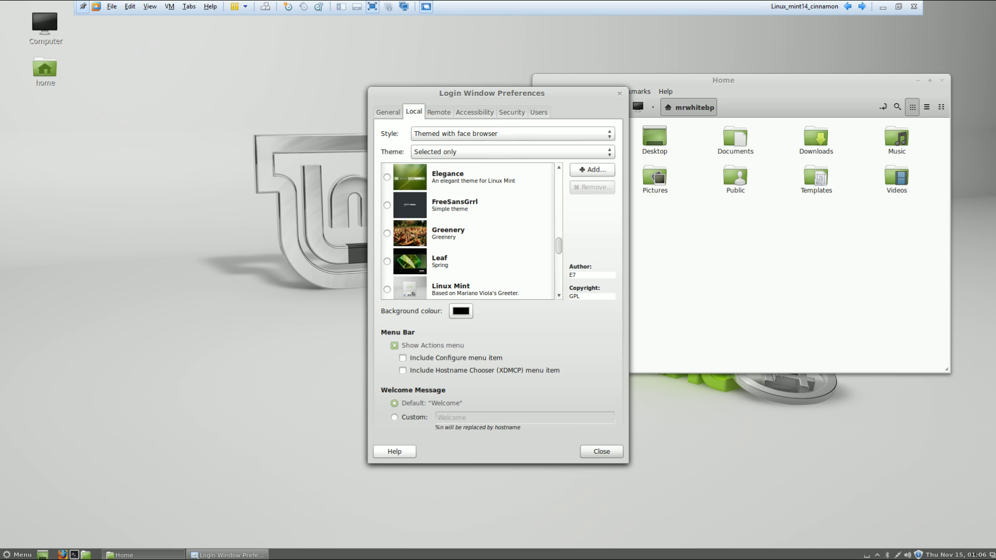
left_click(602, 451)
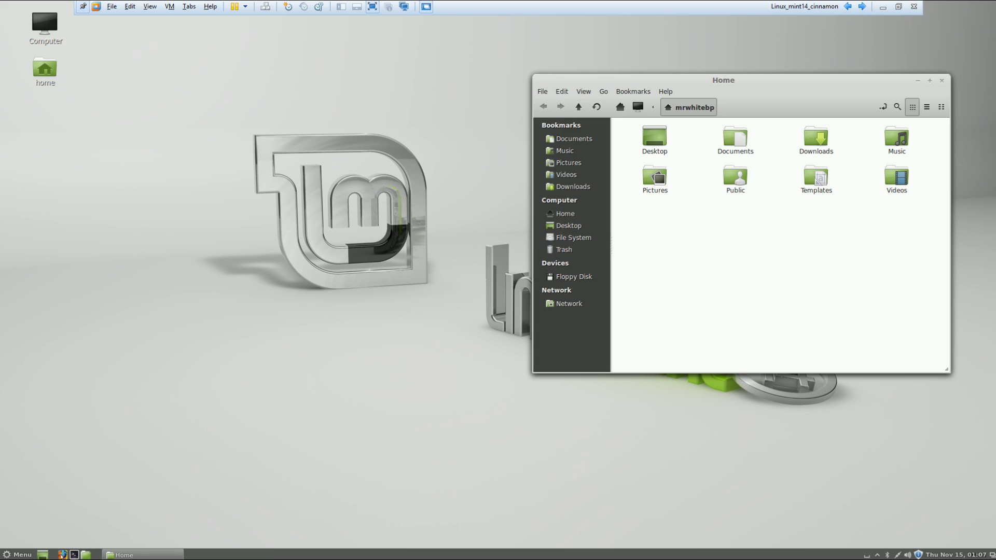
left_click(19, 554)
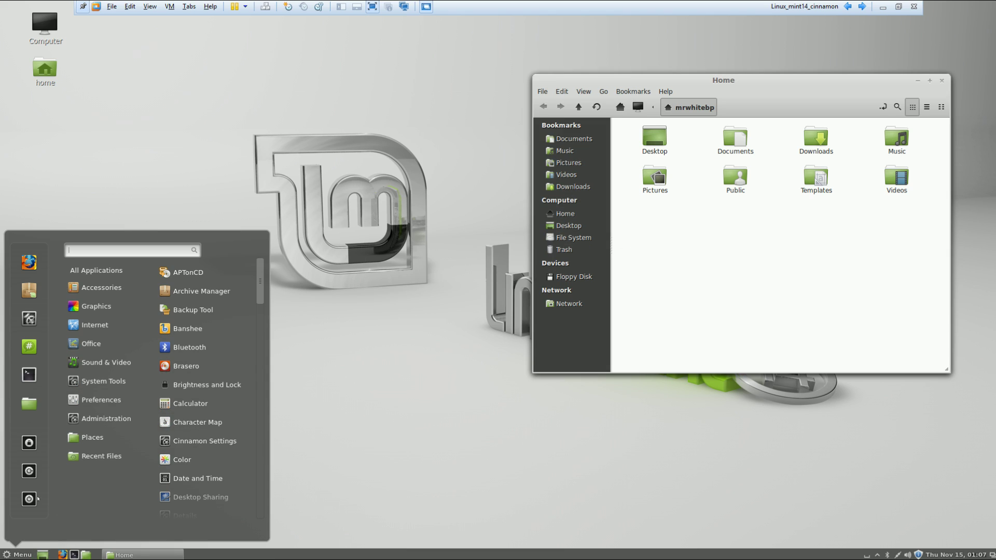
left_click(29, 470)
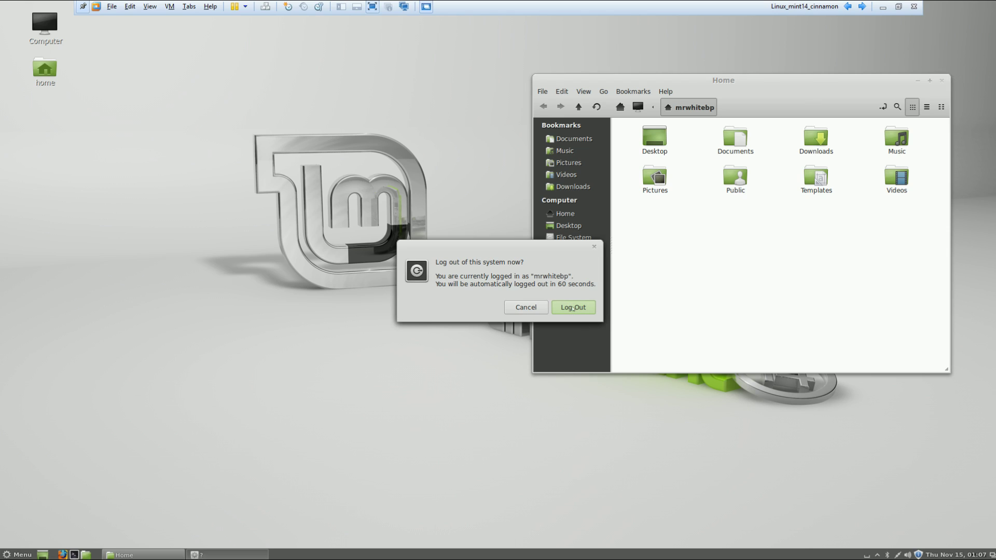
left_click(534, 308)
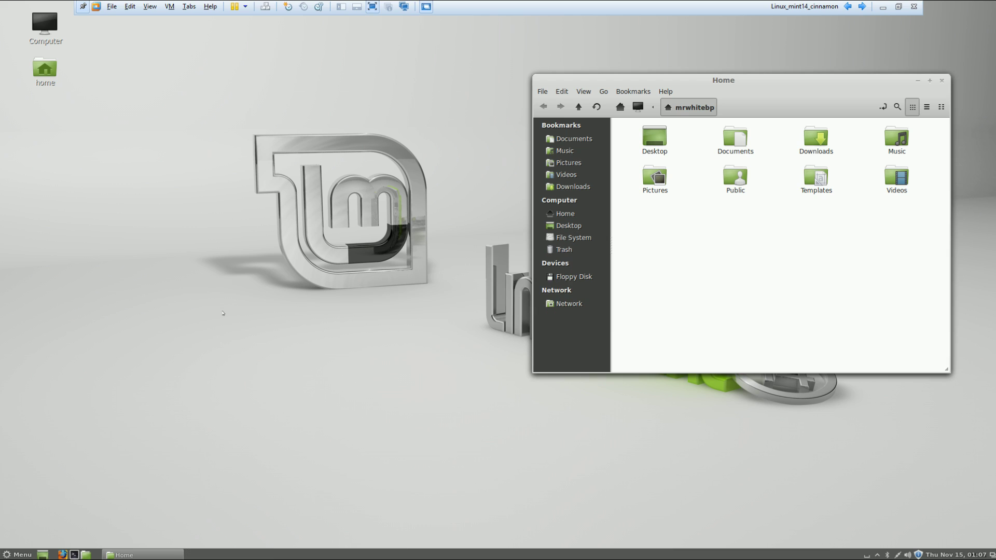
- Lock the screen and go from the unlock prompt to the login screen for switching users
left_click(18, 552)
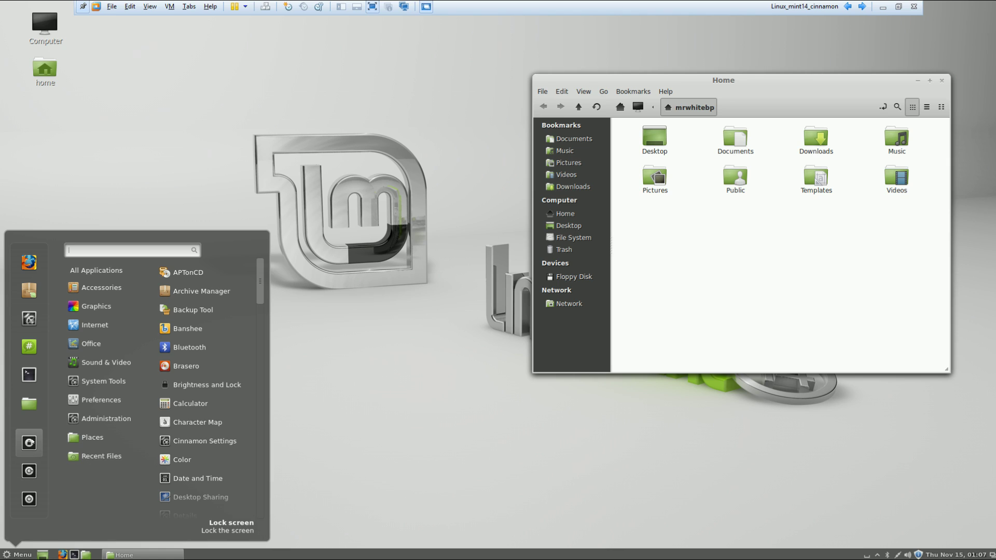
left_click(310, 305)
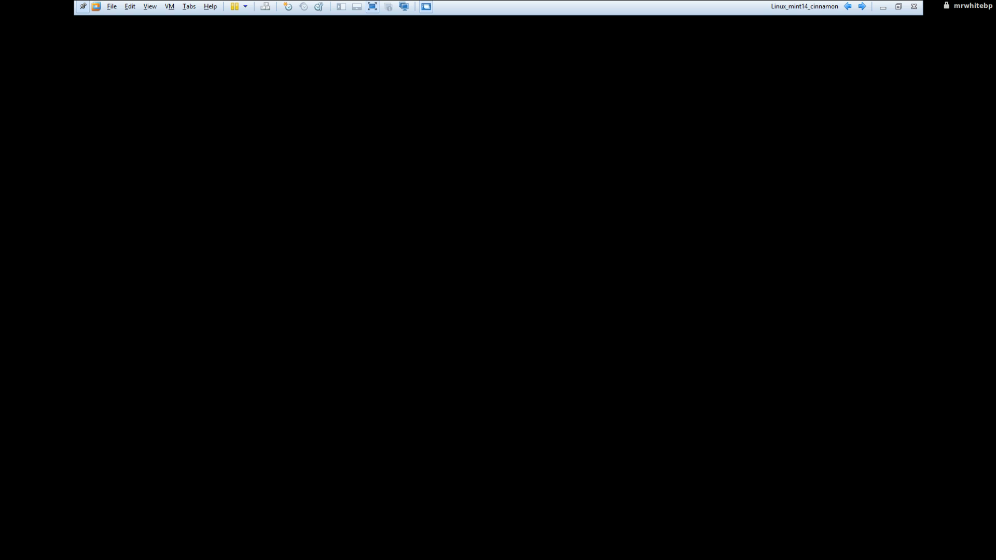
key("Return")
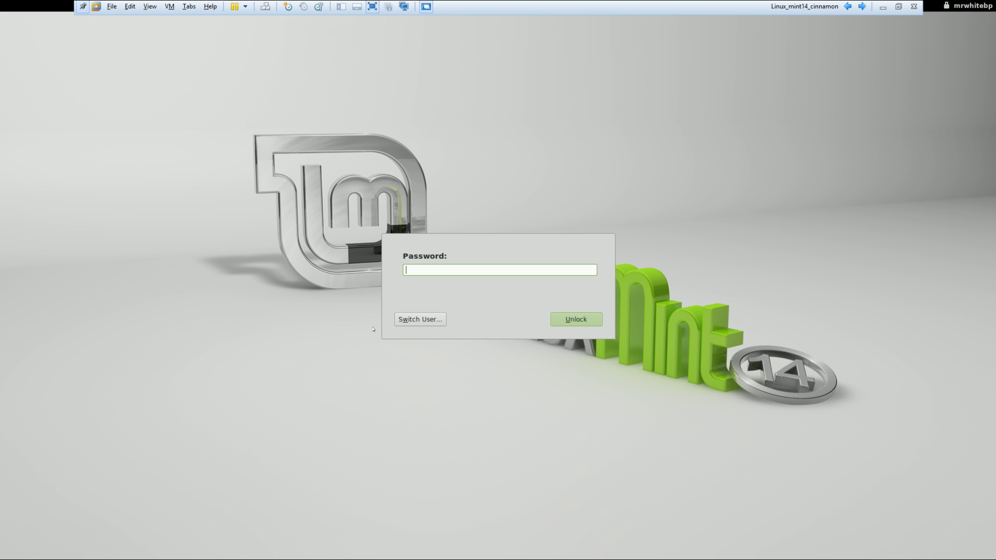
left_click(411, 315)
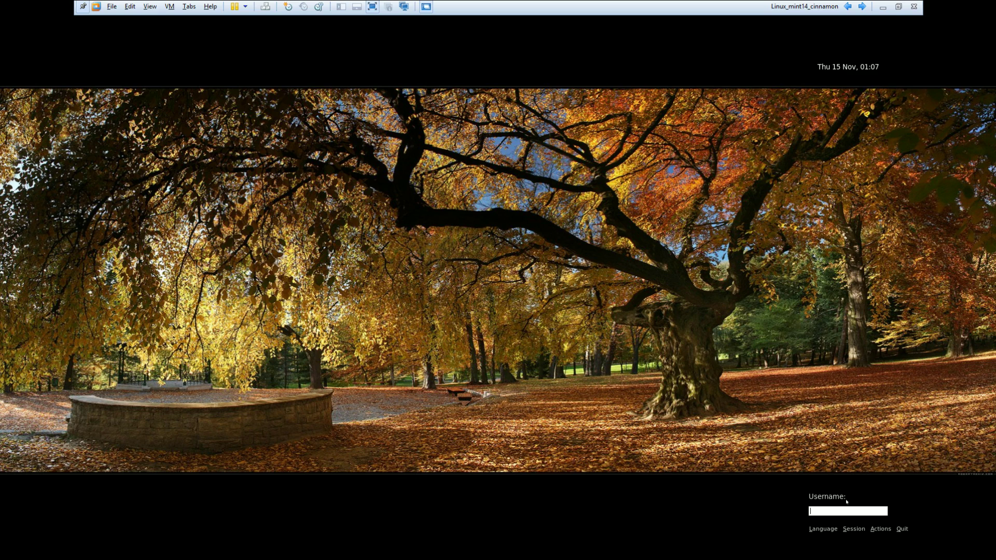
- Enter the account username on the login screen and view the language and session choices
type("mrwhitebpl")
left_click(822, 529)
left_click(483, 424)
left_click(848, 528)
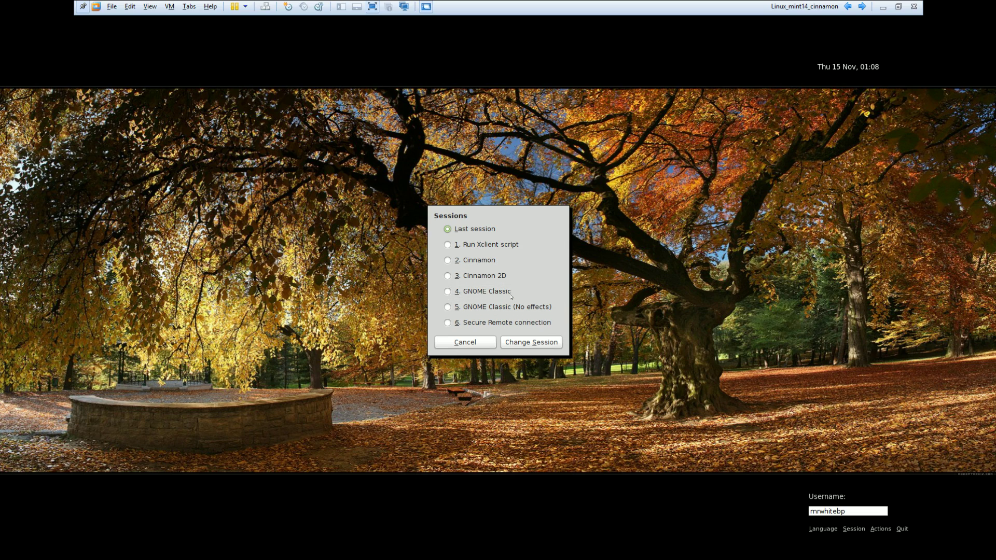
left_click(465, 342)
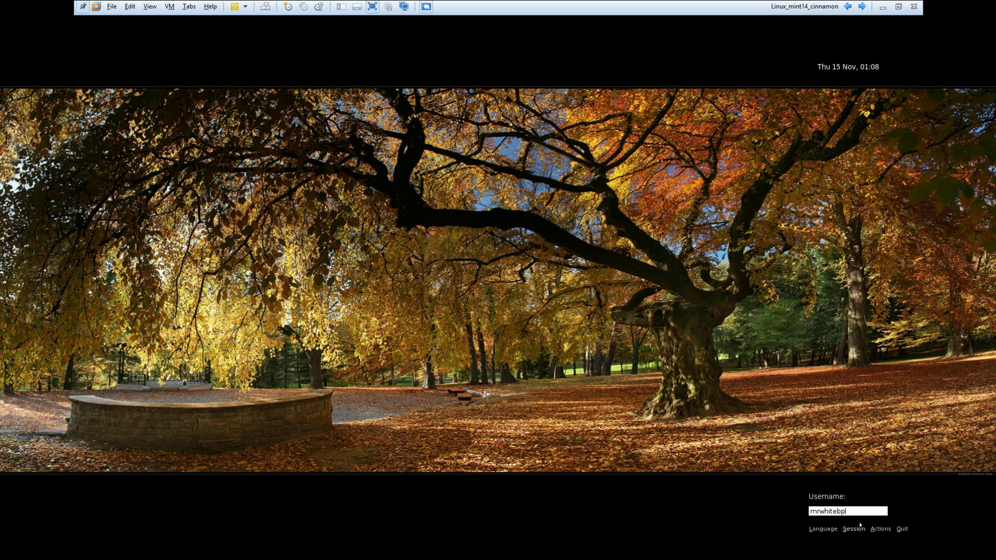
- Submit the username and enter the account password to return to the desktop session
key("Return")
type("********")
key("BackSpace")
key("BackSpace")
key("BackSpace")
key("BackSpace")
key("BackSpace")
key("BackSpace")
key("BackSpace")
key("BackSpace")
type("********")
key("Return")
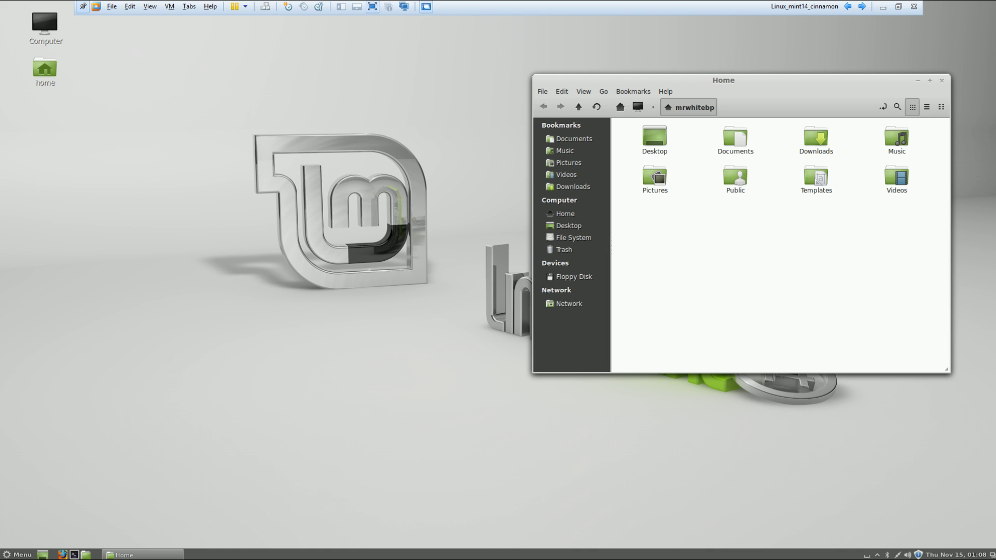
- Launch the Software Manager and authorise it with the account password
left_click(18, 552)
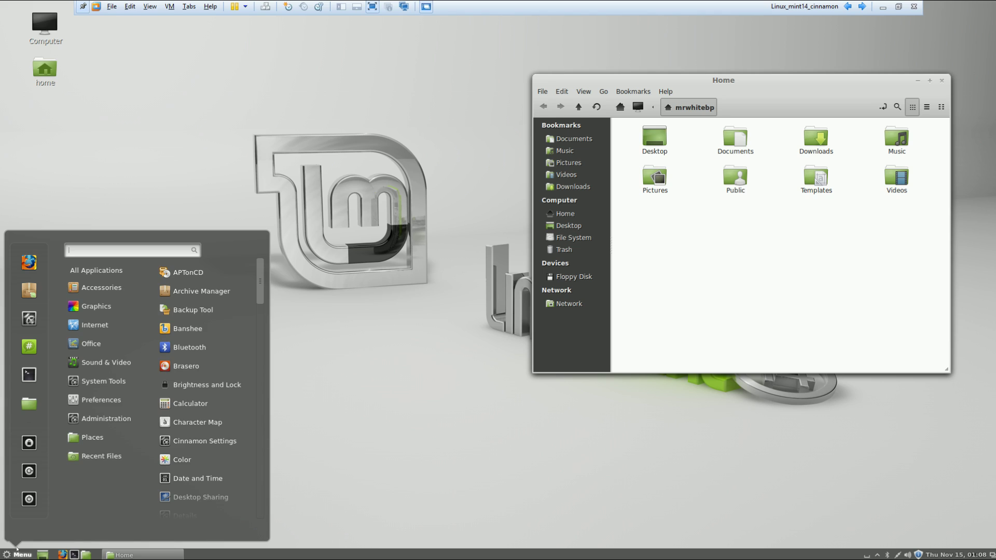
left_click(29, 291)
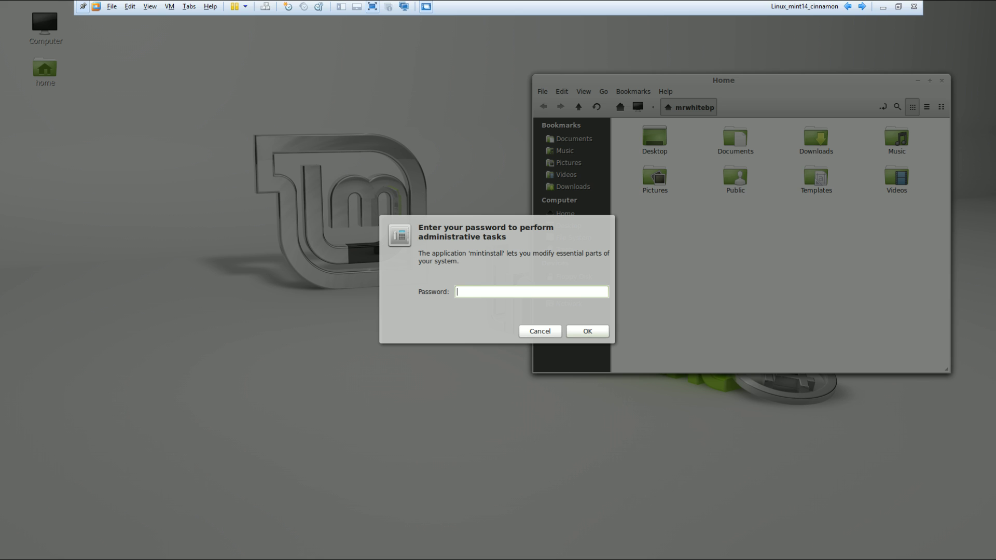
type("*********")
key("Return")
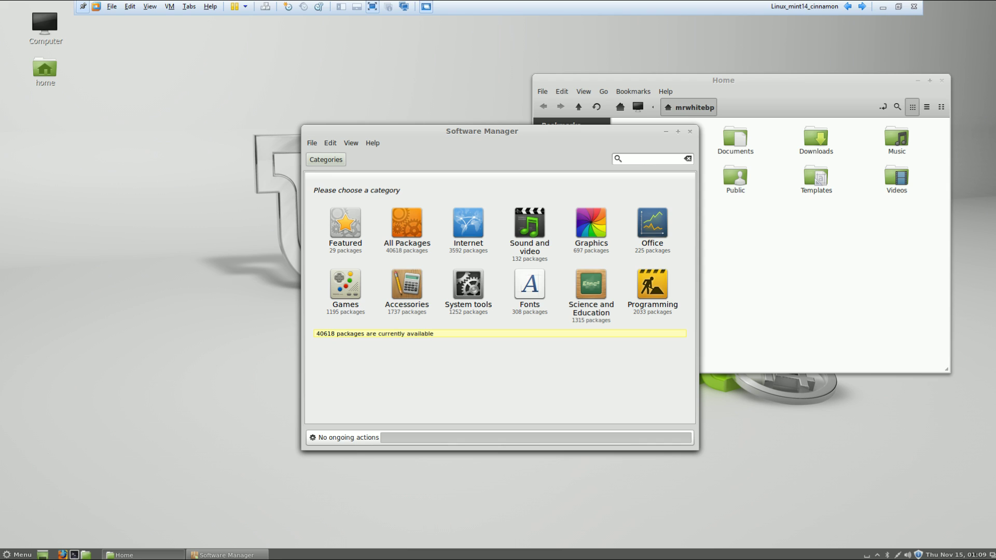
- Examine the applications listed under Preferences, System Tools and Administration, including Synaptic Package Manager
left_click(18, 555)
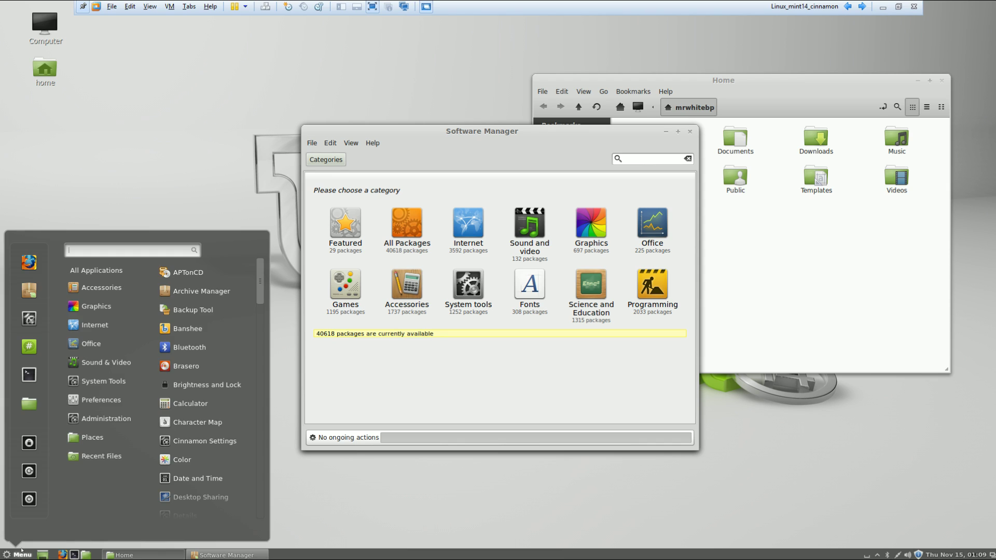
left_click(18, 554)
left_click(18, 555)
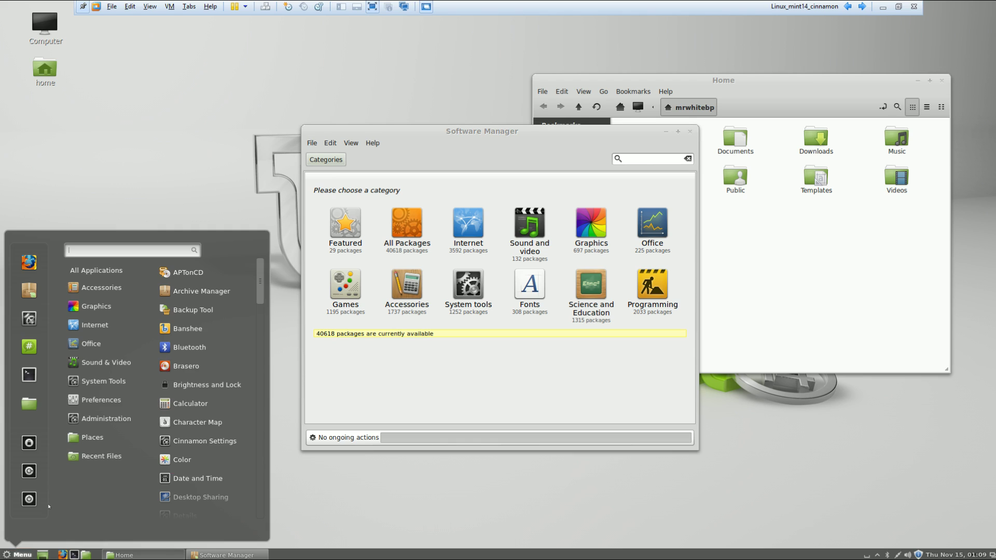
mouse_move(127, 400)
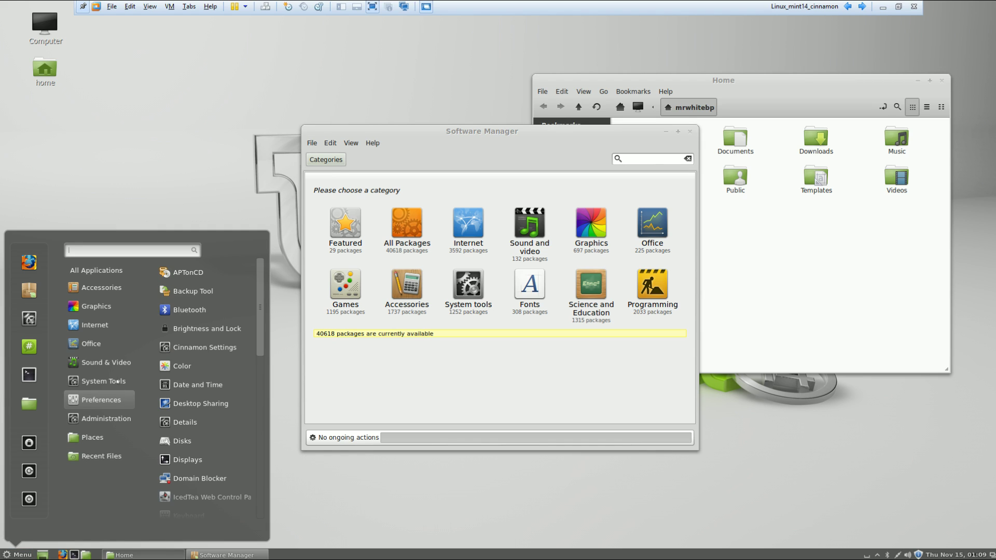
mouse_move(118, 382)
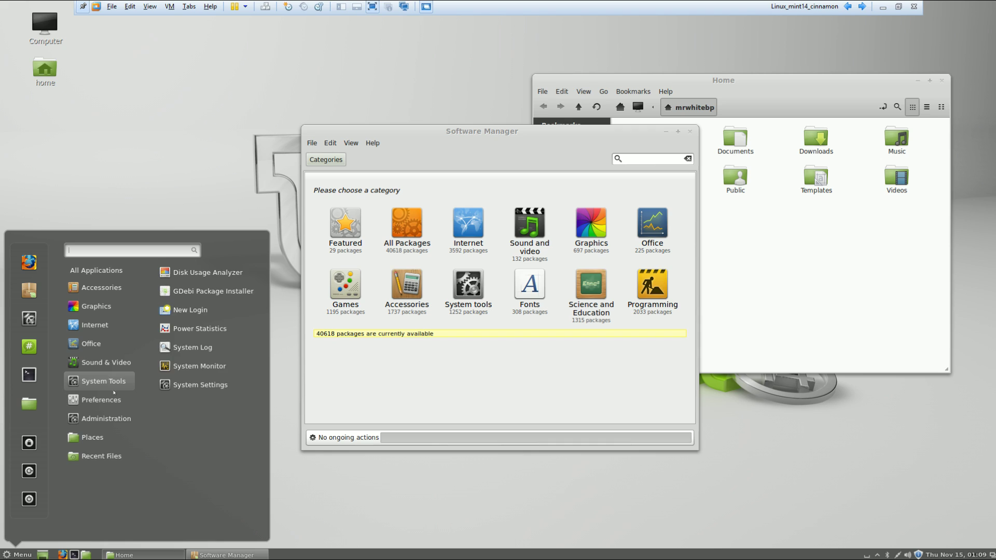
mouse_move(110, 419)
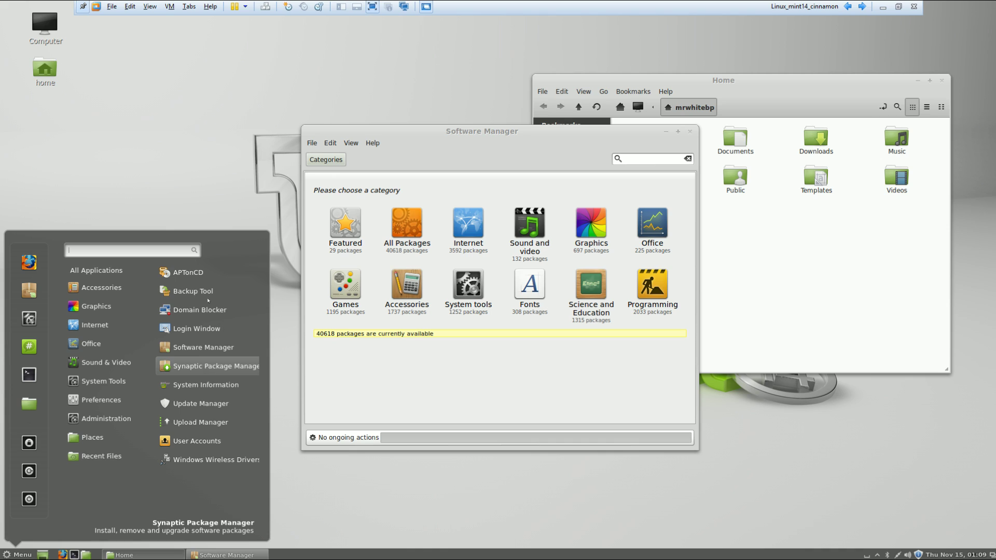
left_click(120, 177)
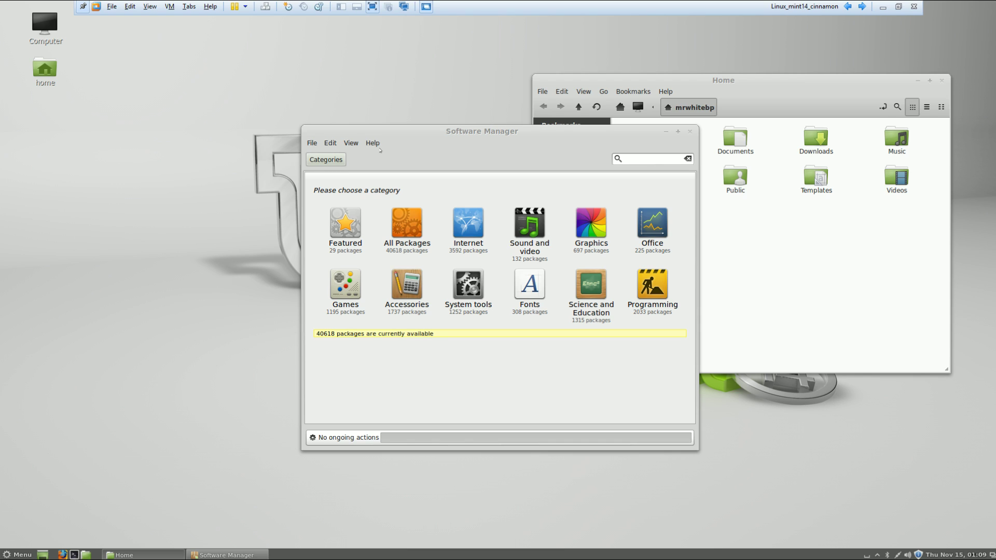
- Close the Software Manager and open the desktop background settings
left_click_drag(427, 138, 240, 113)
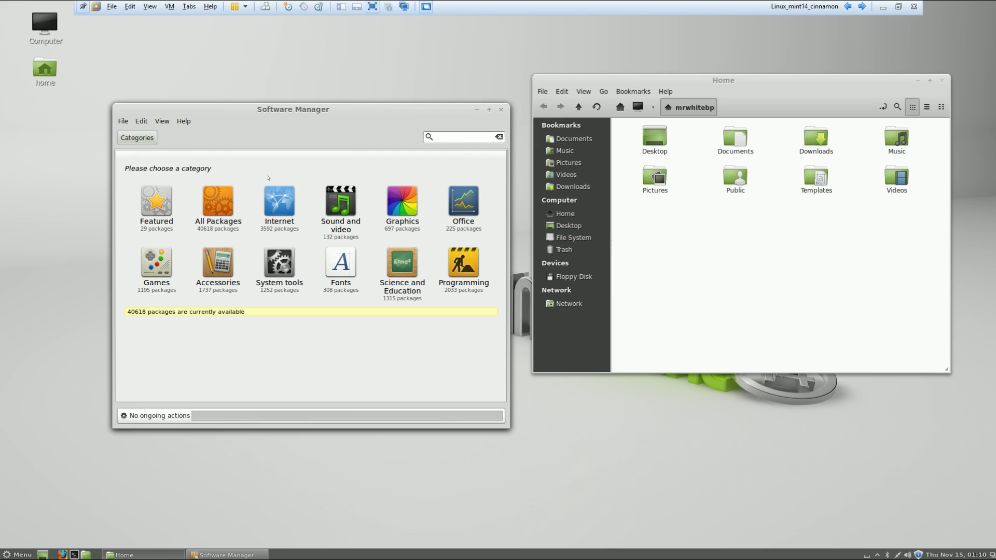
left_click(501, 110)
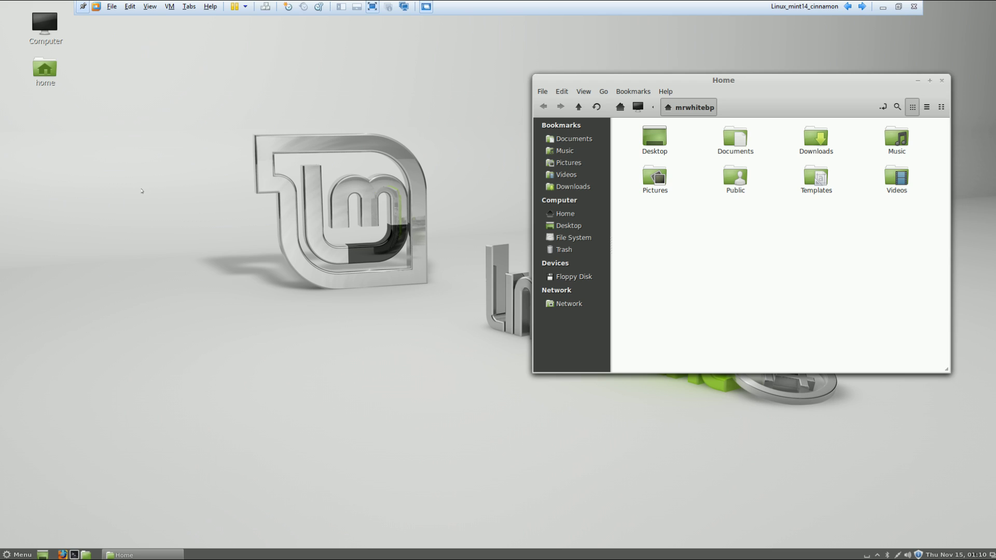
right_click(181, 204)
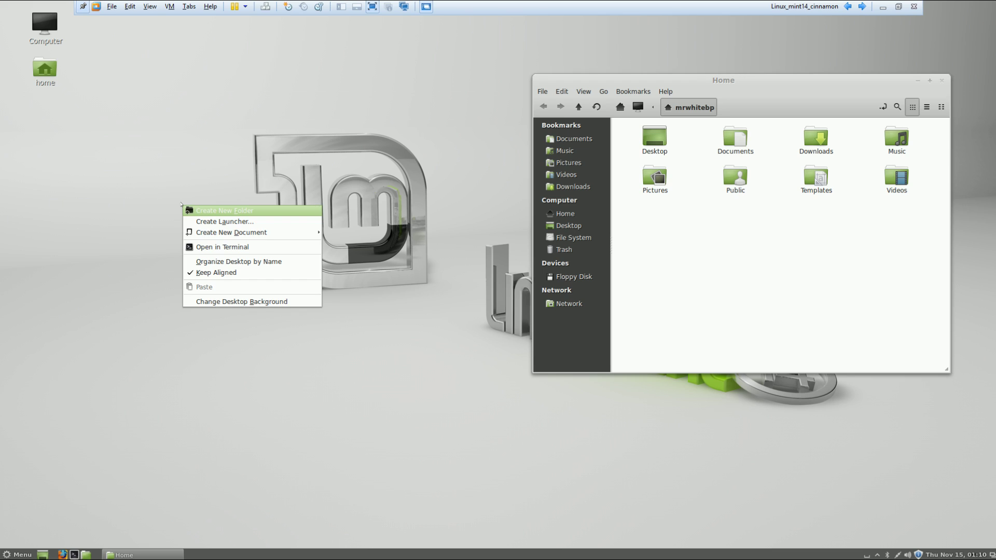
left_click(220, 300)
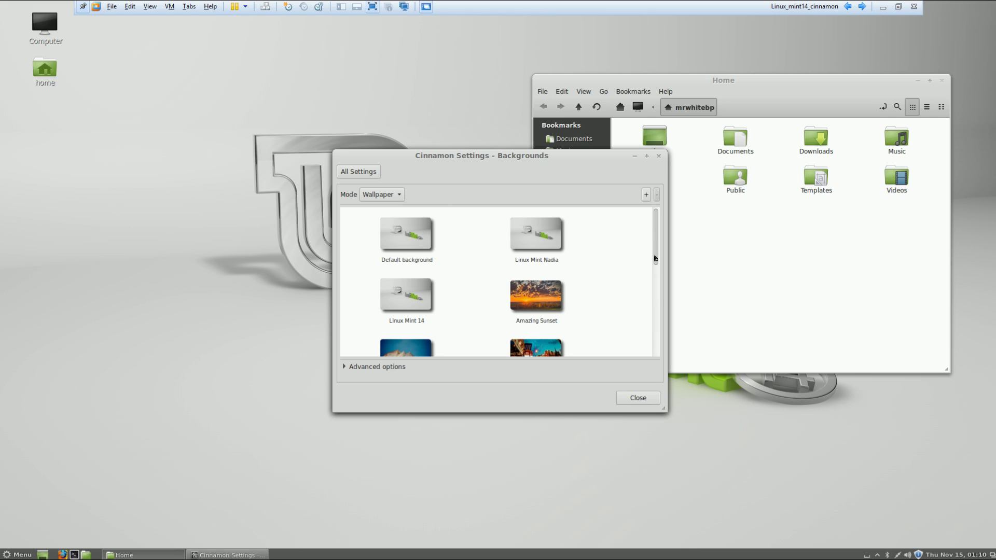
- Try the Pier, Mt. Washington and Stars wallpapers on the desktop
scroll(543, 268, "down", 5)
left_click(543, 268)
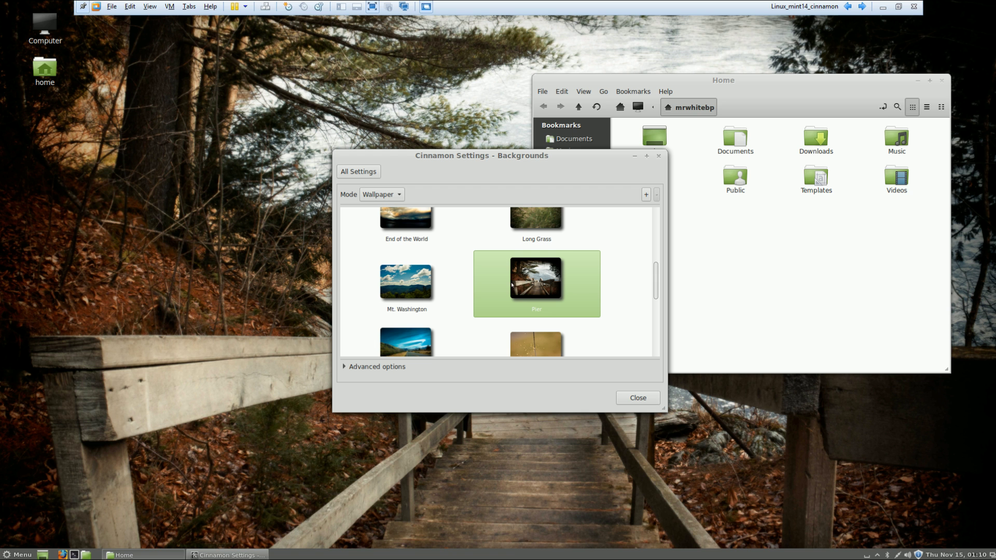
key("Left")
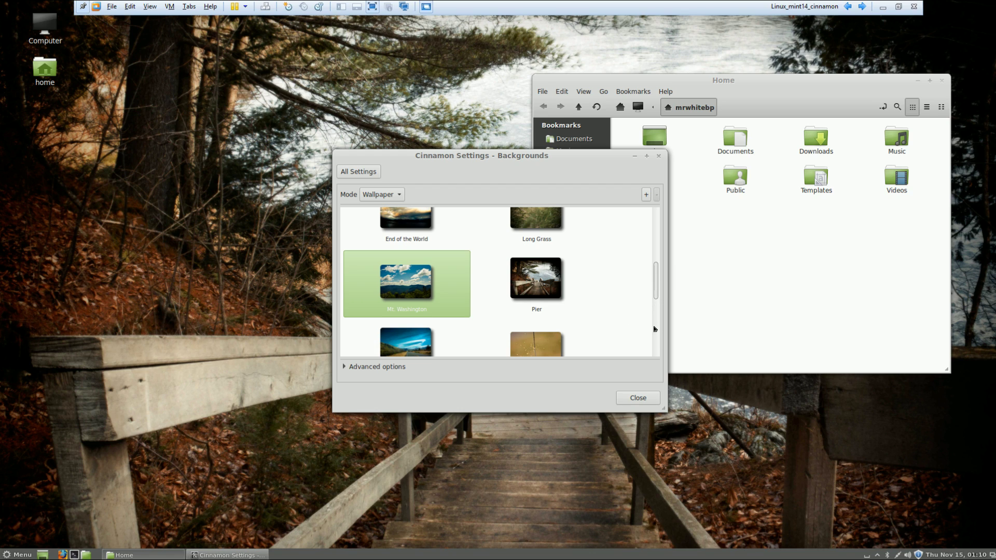
left_click_drag(655, 292, 655, 319)
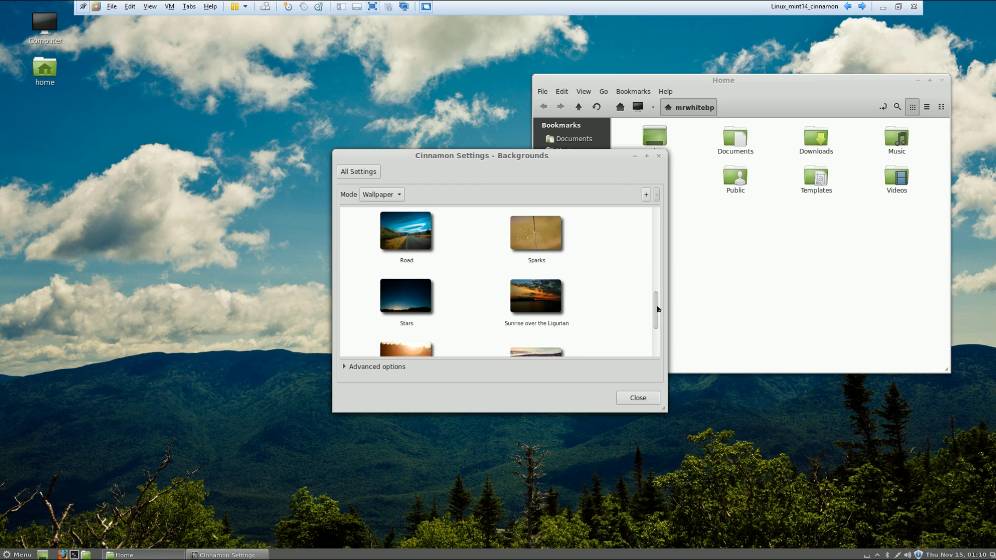
left_click(419, 300)
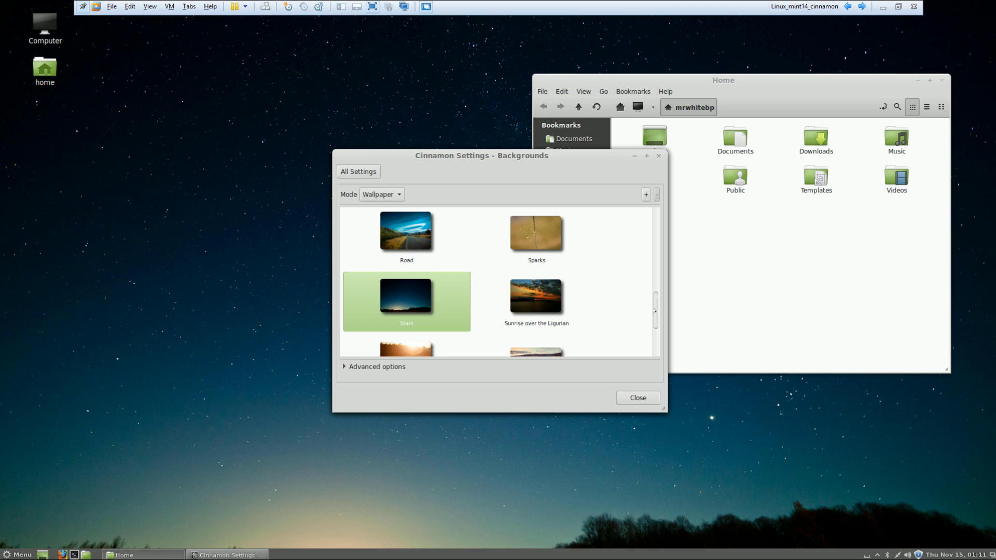
- Set the desktop wallpaper to Chinatown Washington DC, and move the Home window nearer the middle of the desktop
left_click_drag(655, 312, 652, 258)
left_click(534, 225)
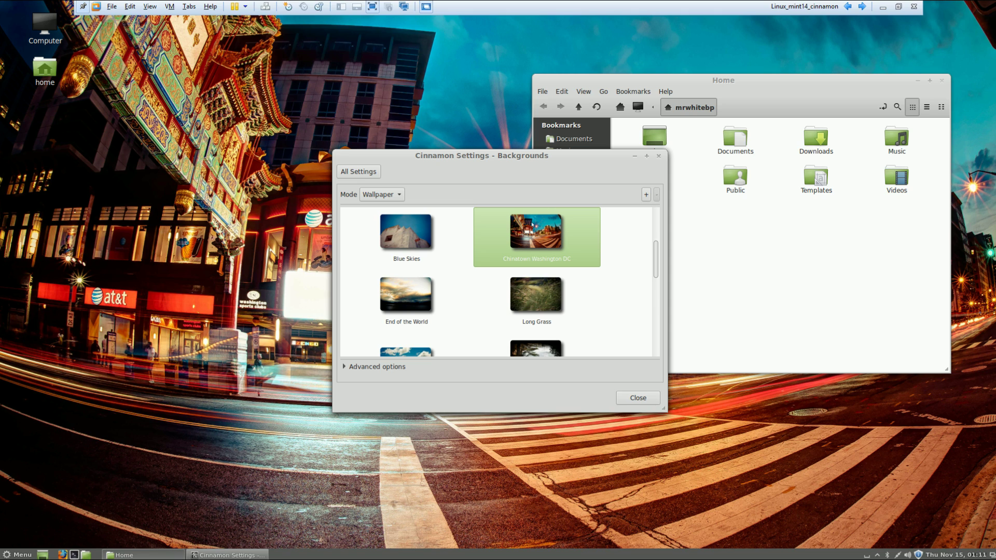
left_click(637, 397)
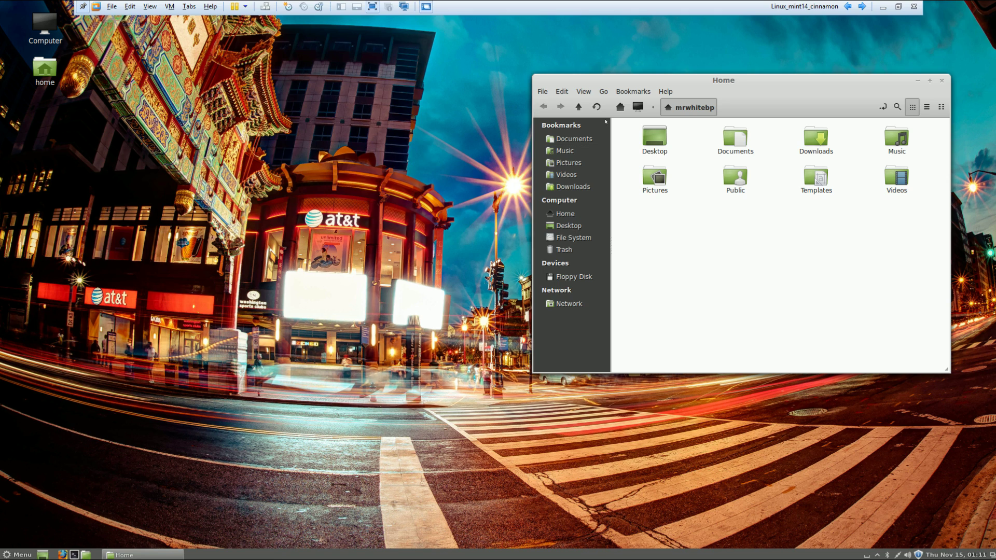
left_click_drag(626, 82, 321, 78)
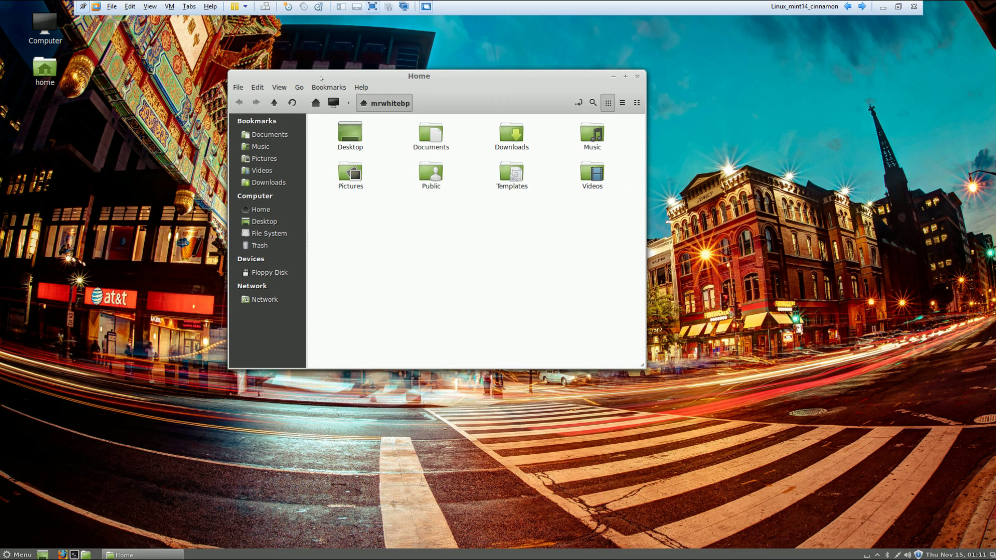
- Examine the applications listed under Accessories, All Applications, Graphics and Internet
left_click(17, 550)
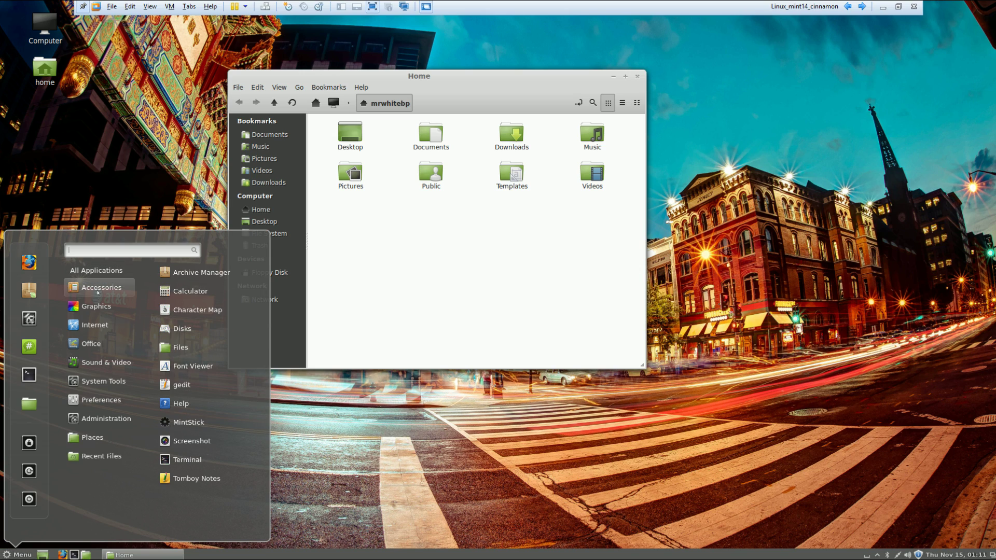
mouse_move(104, 280)
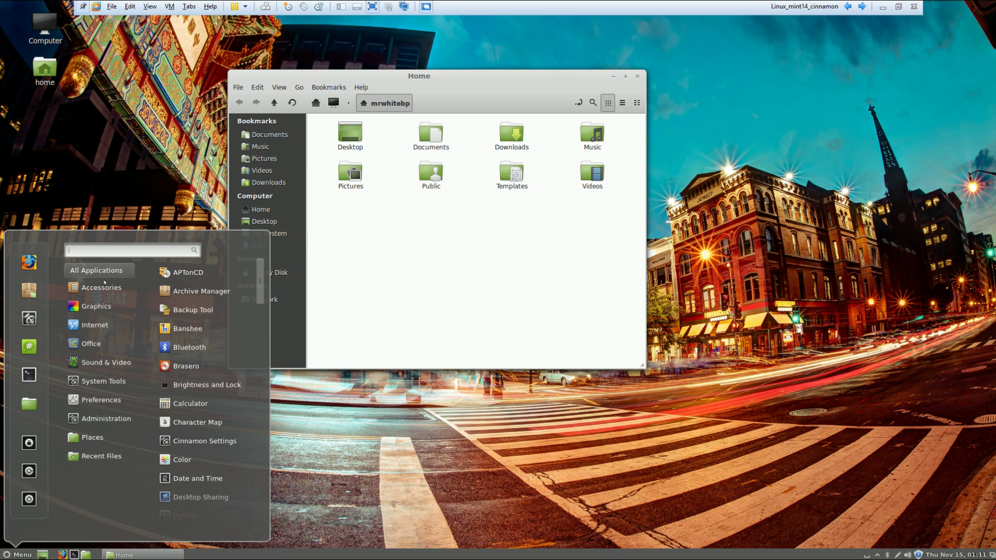
mouse_move(102, 300)
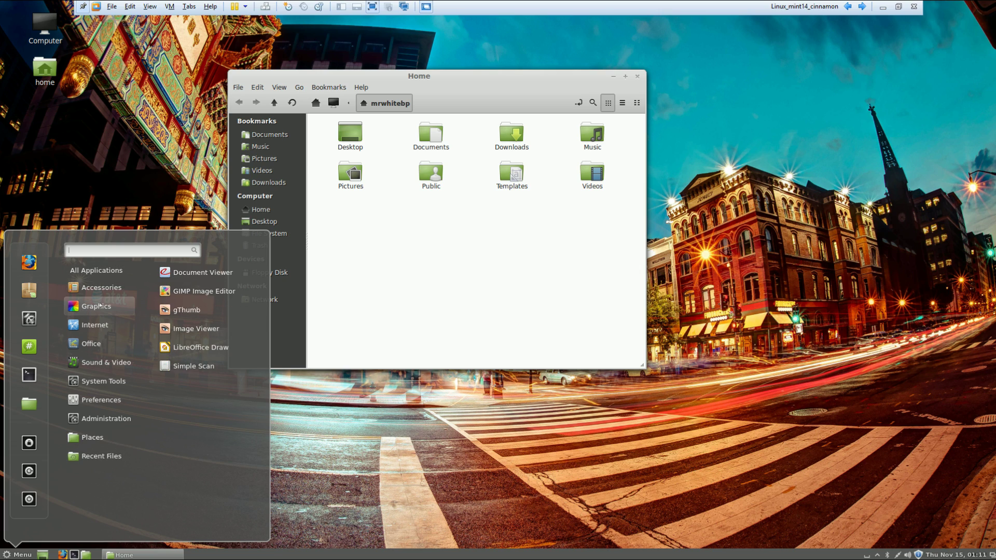
key("Down")
key("Down")
key("Down")
key("Down")
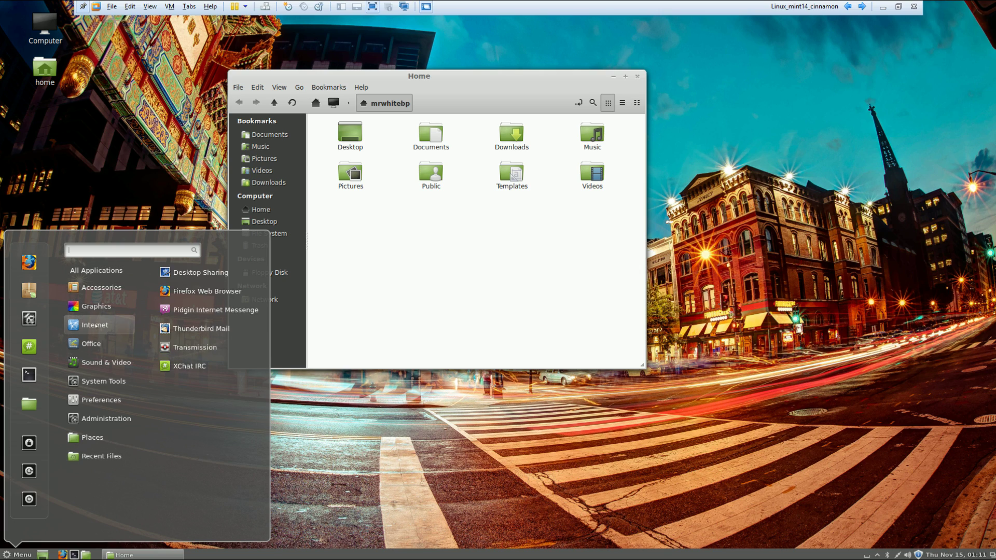
mouse_move(100, 292)
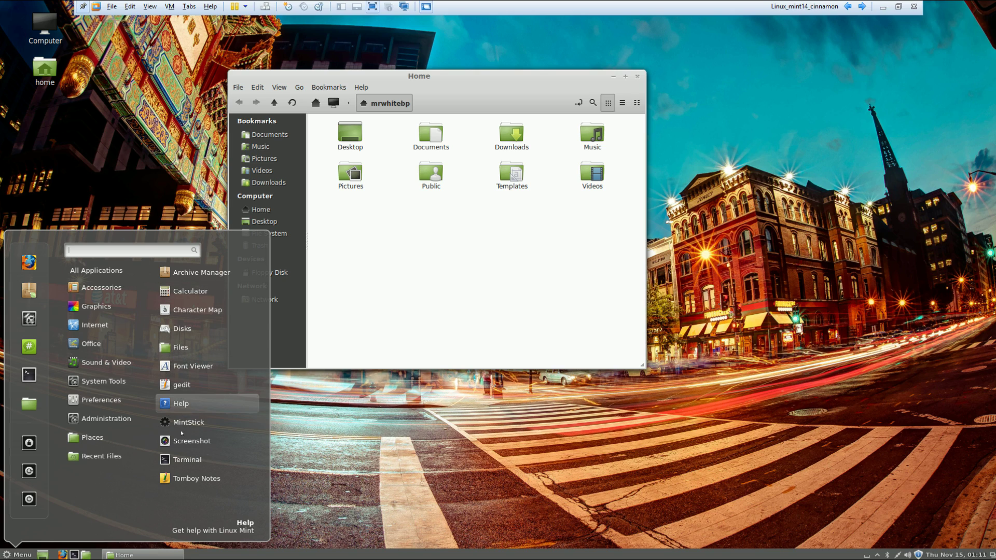
- Launch gedit to check its version information, and close the editor
left_click(190, 386)
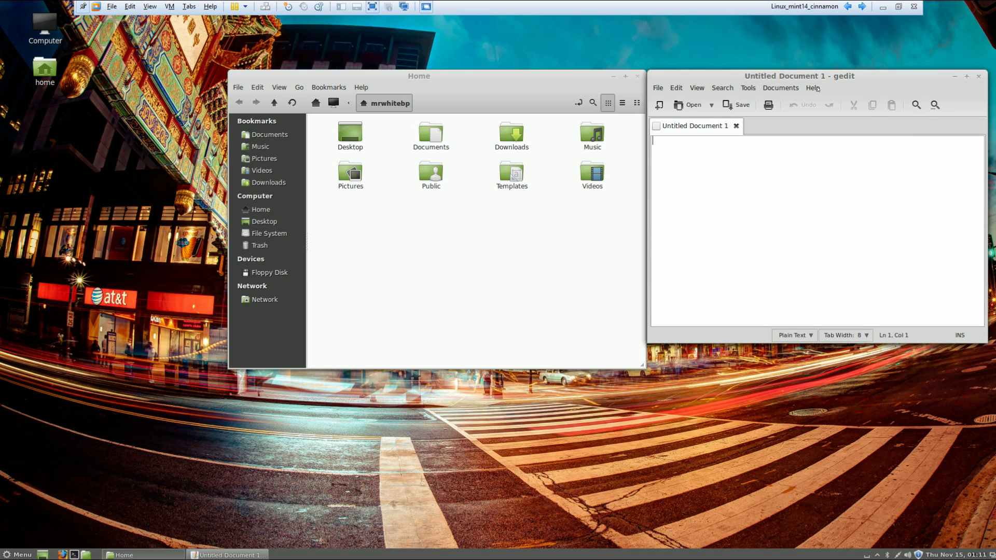
left_click(813, 88)
left_click(825, 110)
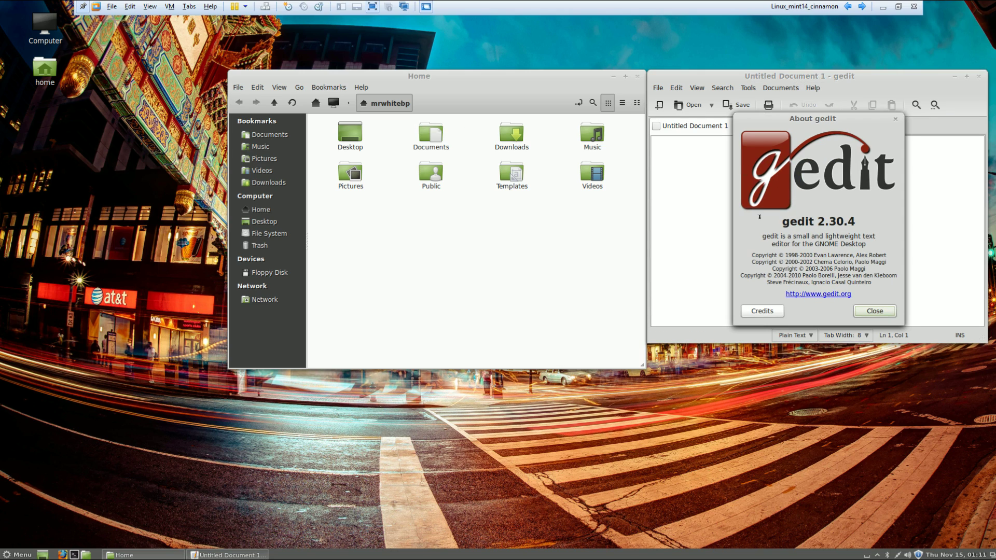
left_click(868, 311)
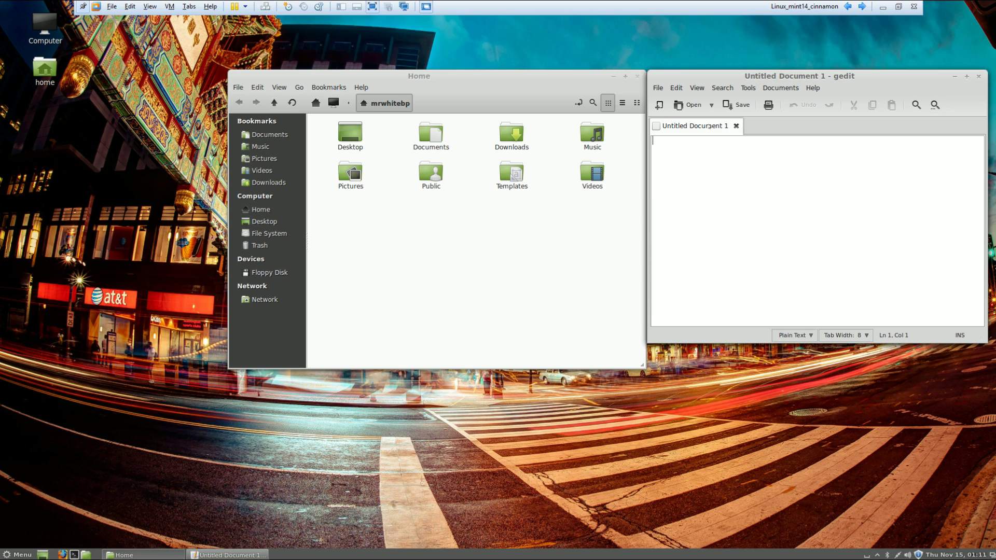
left_click(658, 88)
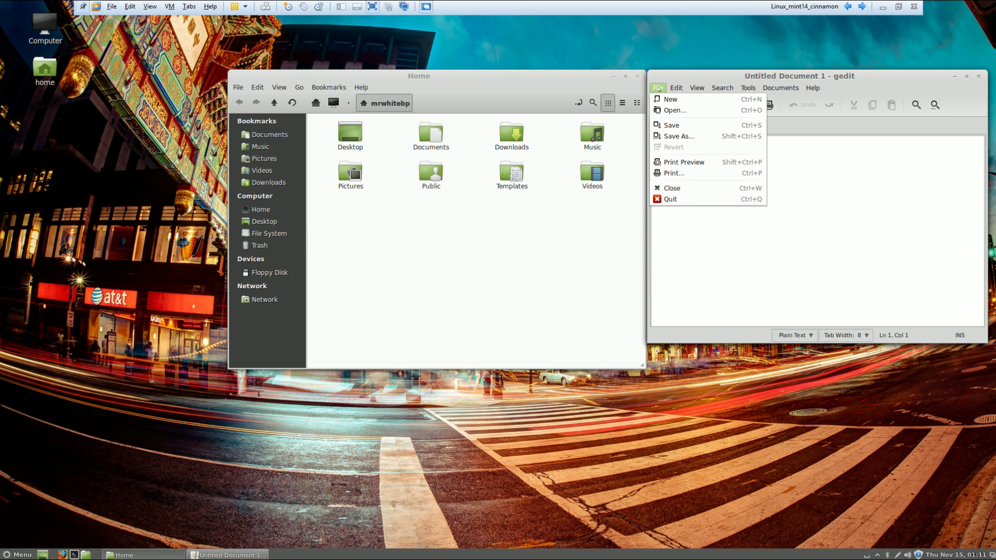
left_click(681, 193)
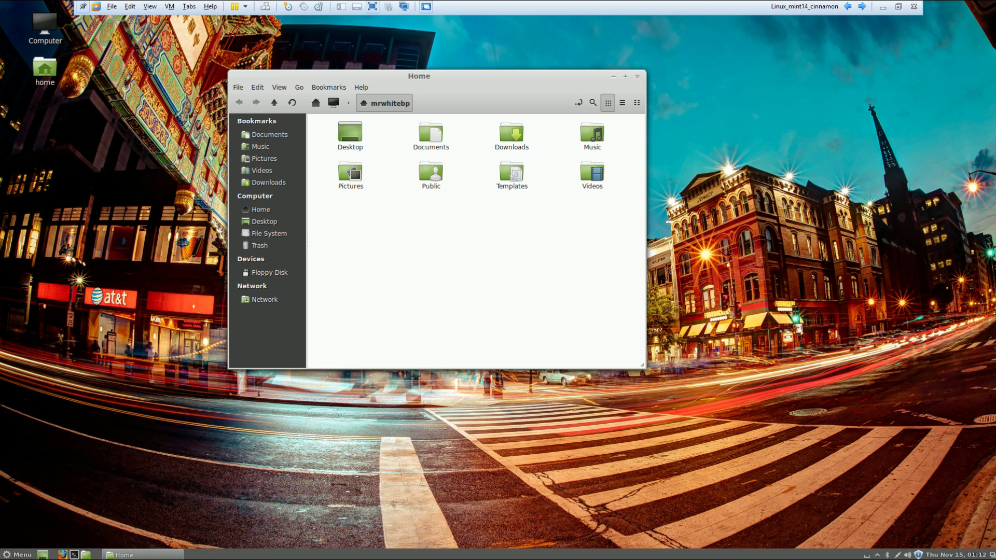
- Launch the GIMP Image Editor to check its version information, and quit it
left_click(23, 552)
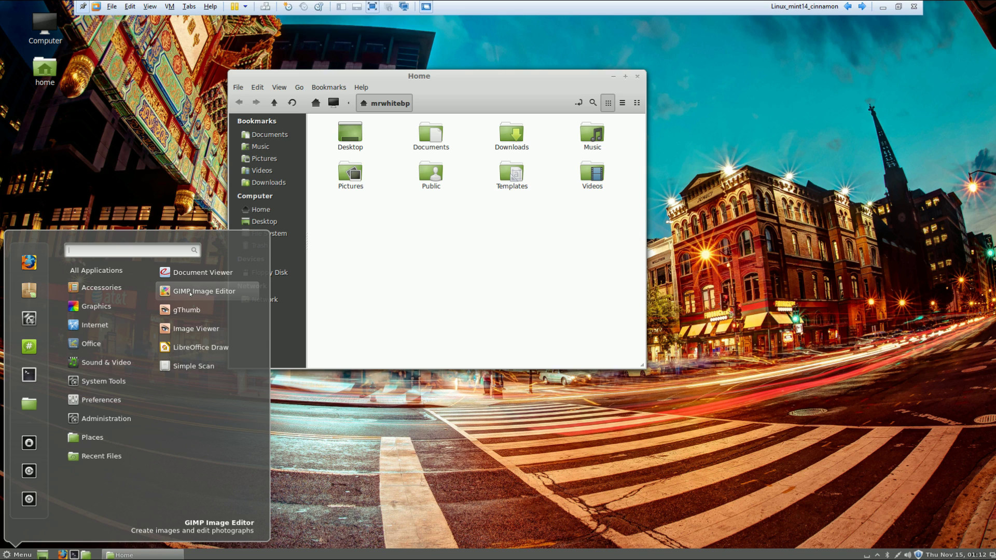
left_click(190, 294)
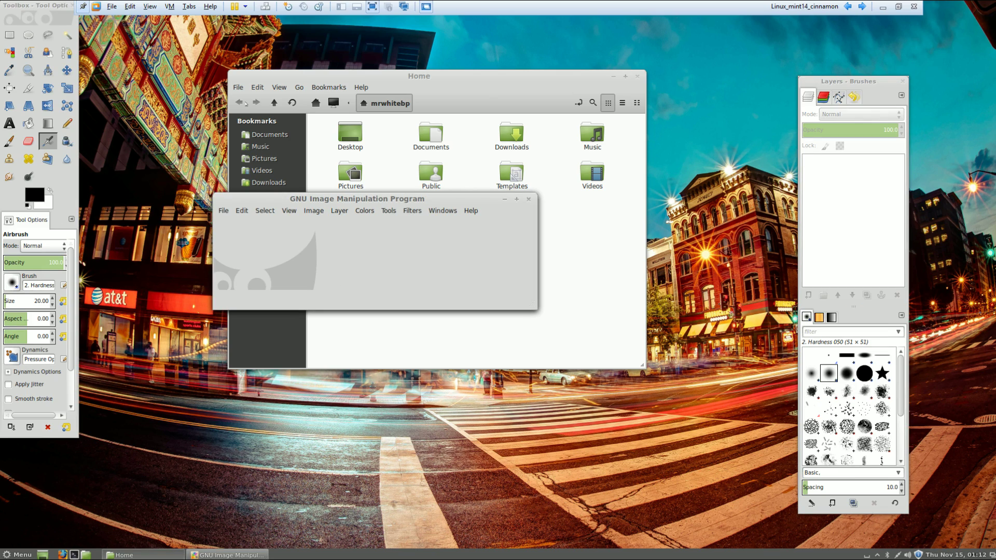
left_click(471, 213)
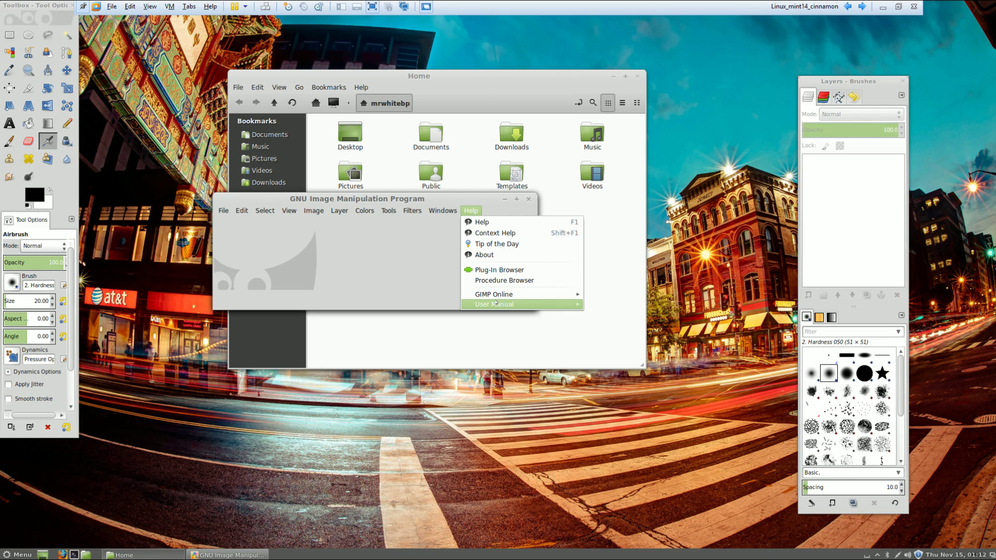
mouse_move(496, 305)
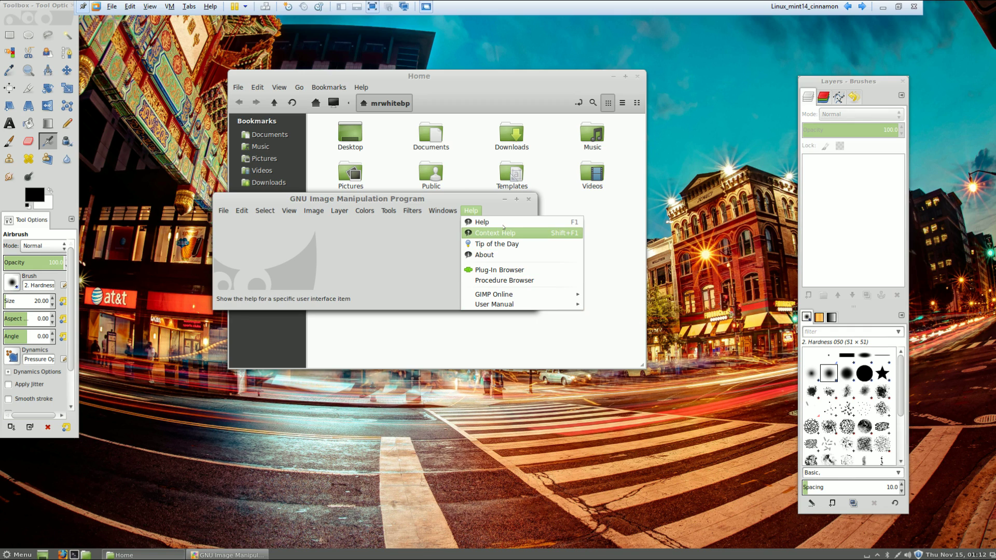
left_click(501, 255)
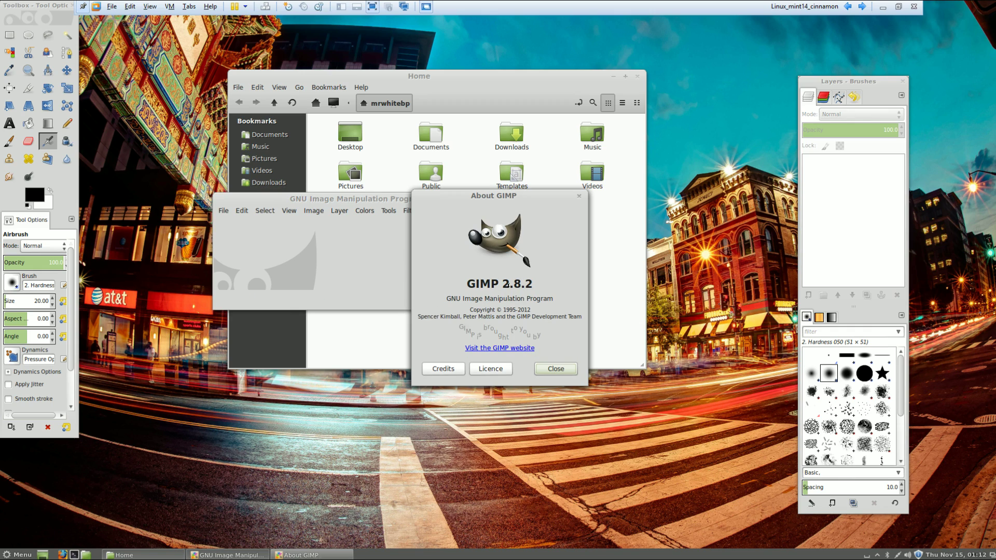
left_click(553, 370)
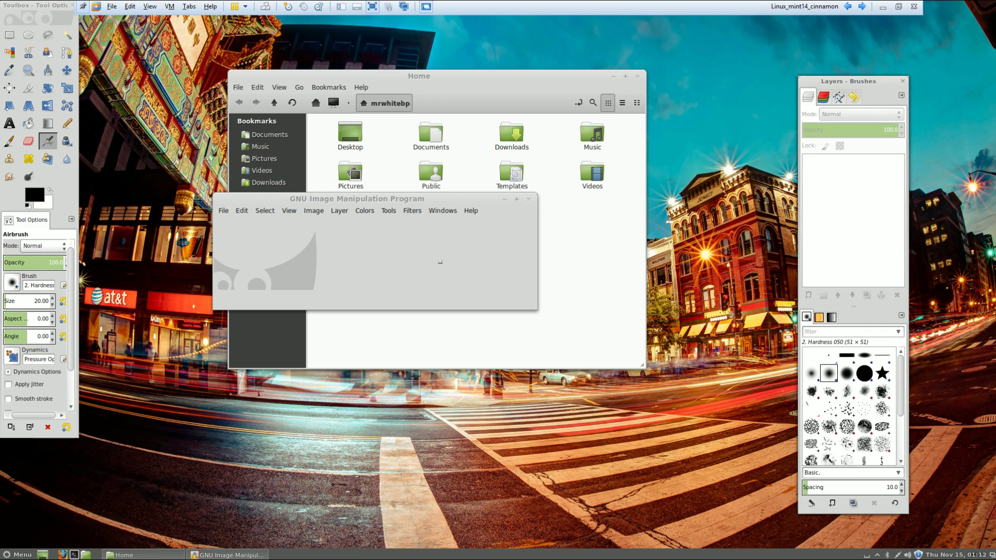
left_click(226, 211)
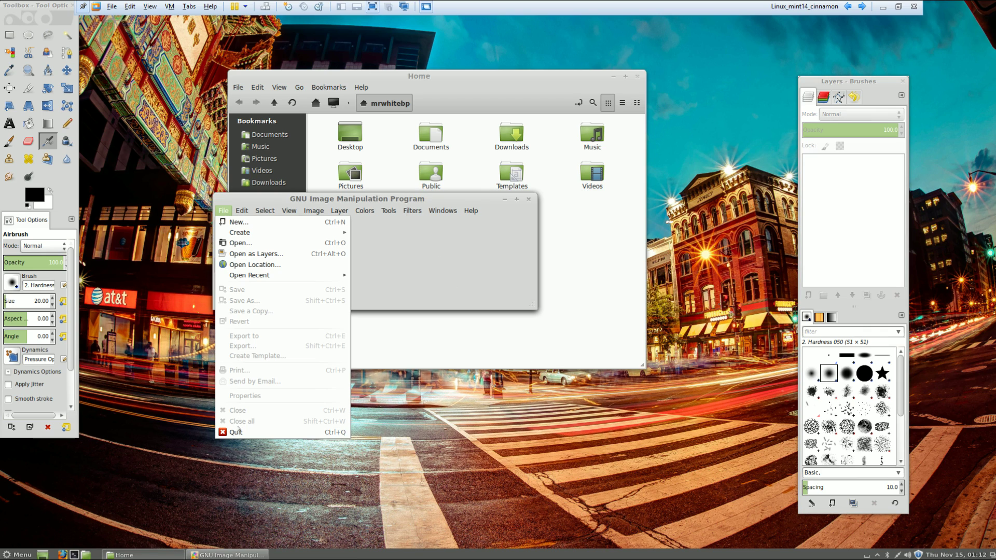
left_click(236, 432)
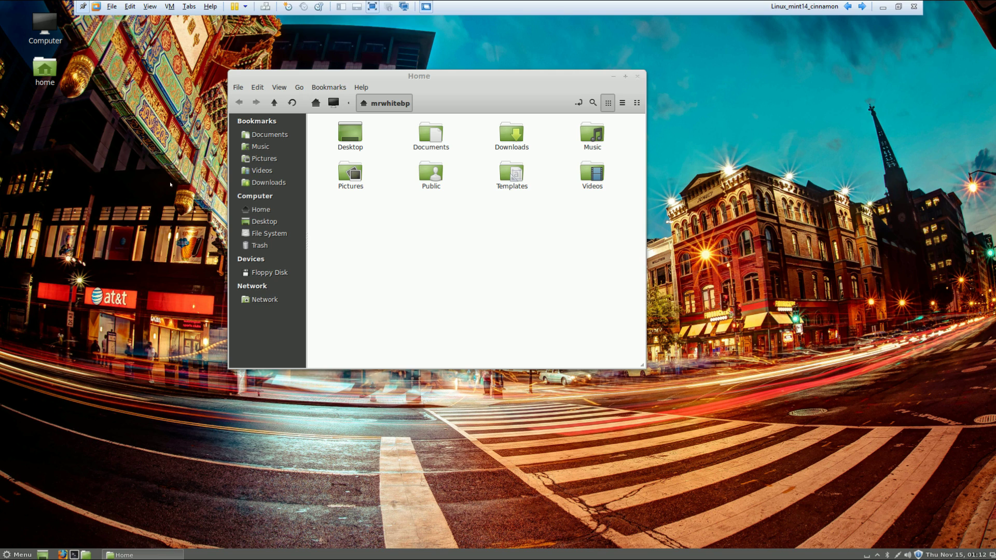
- Examine the applications under Graphics, Internet, Sound & Video and Administration, and view the sound applet's options
left_click(21, 554)
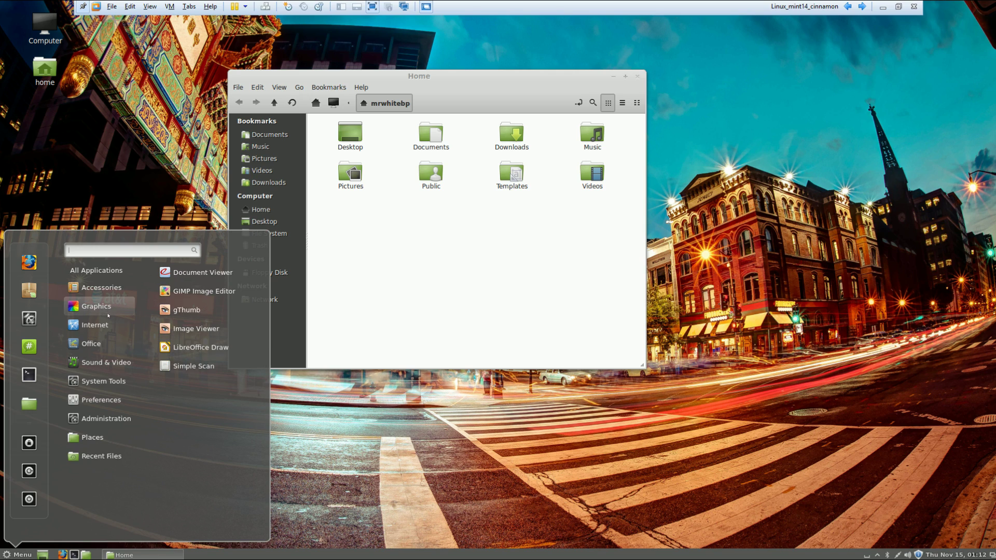
mouse_move(106, 322)
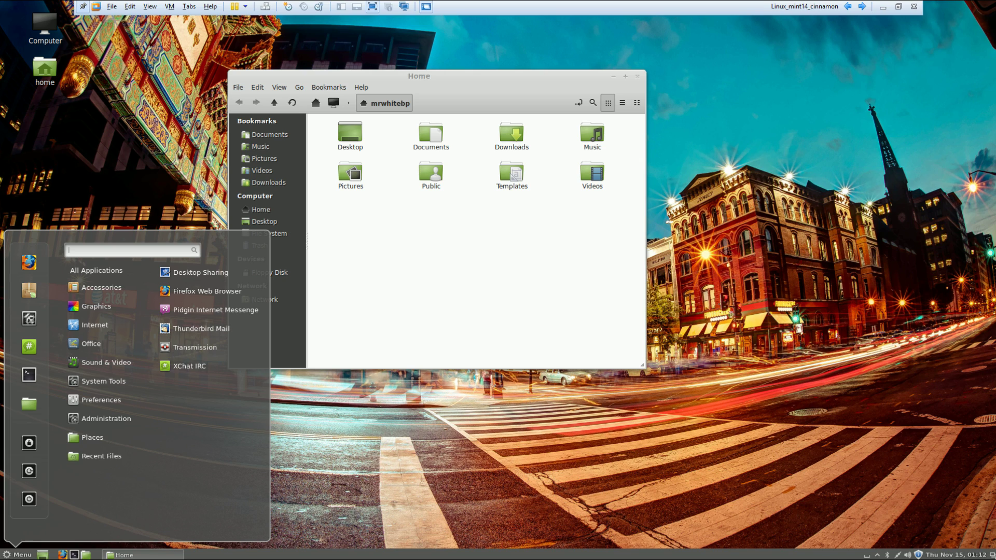
left_click(907, 554)
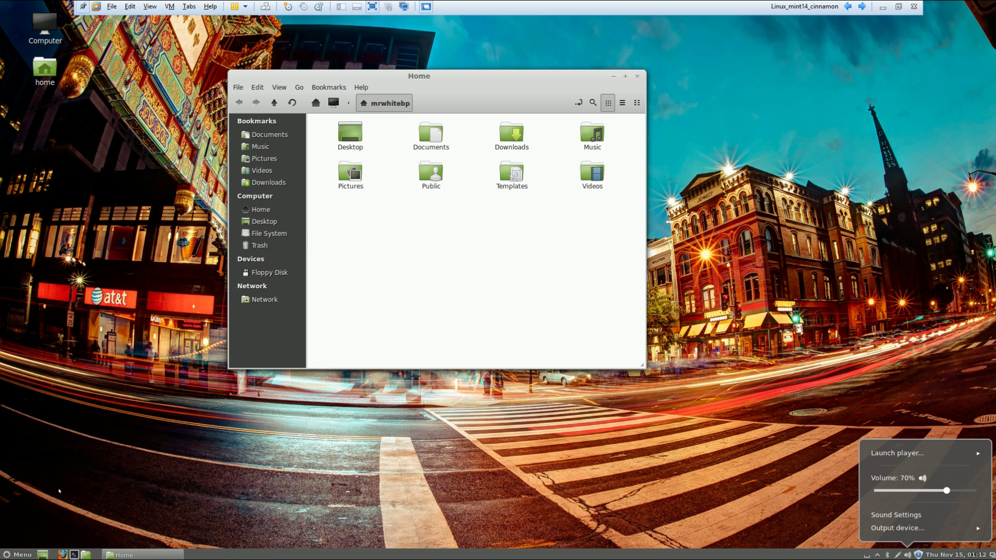
left_click(20, 548)
left_click(20, 549)
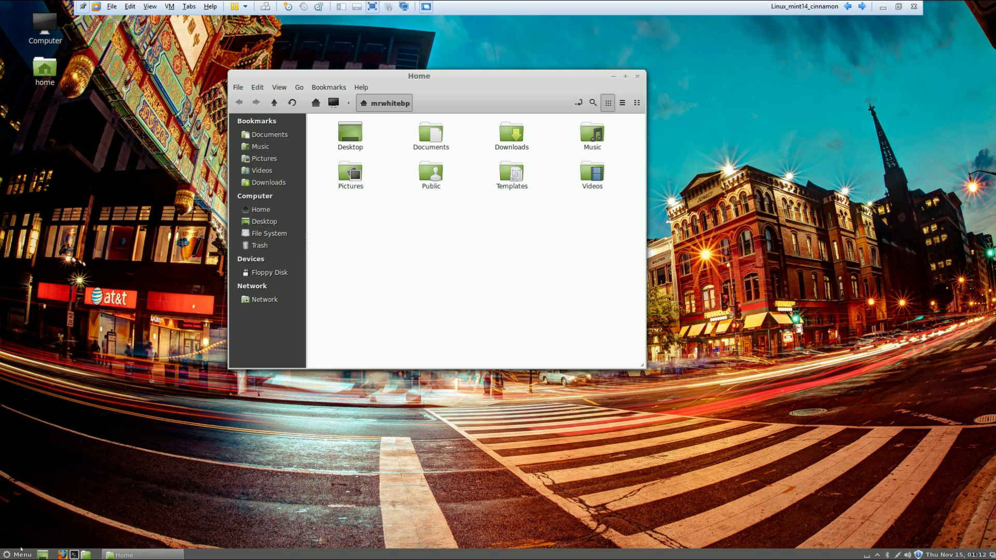
left_click(21, 549)
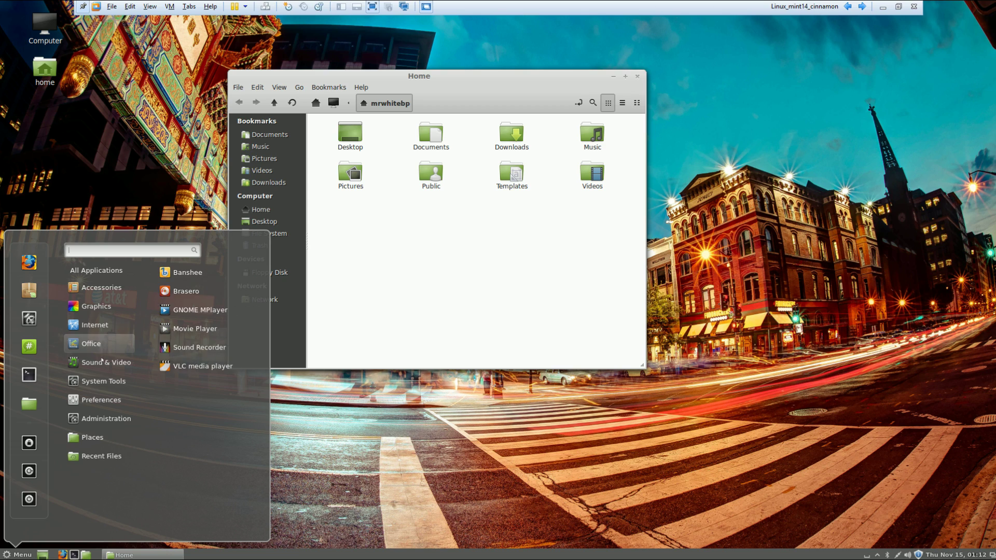
mouse_move(99, 380)
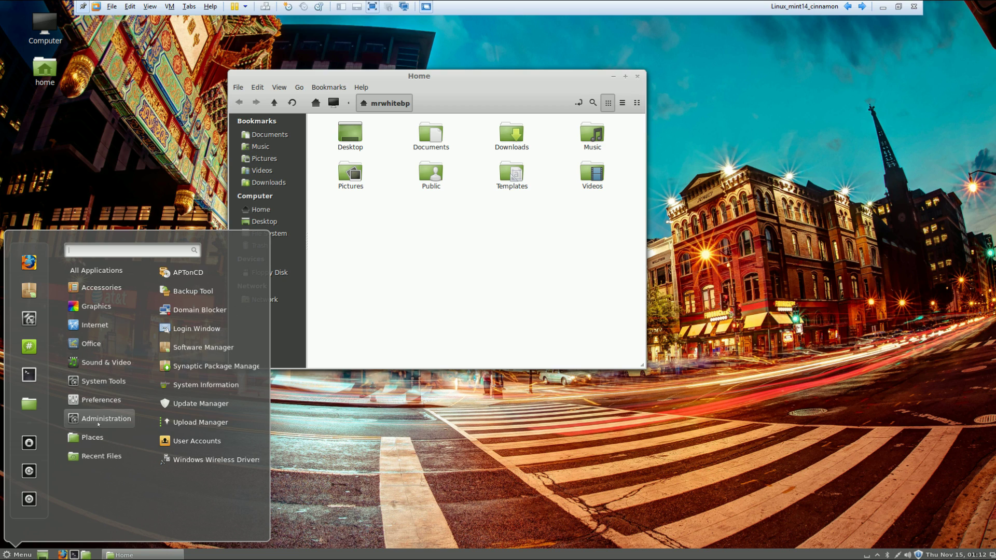
- Launch Disk Usage Analyzer, scan the main volume to examine folder usage, and quit the analyzer
mouse_move(97, 438)
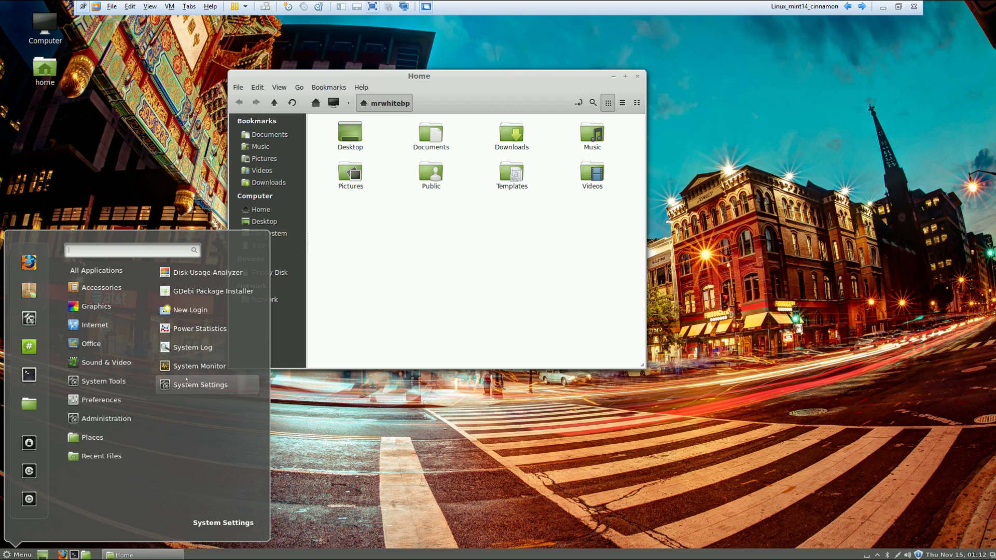
left_click(209, 273)
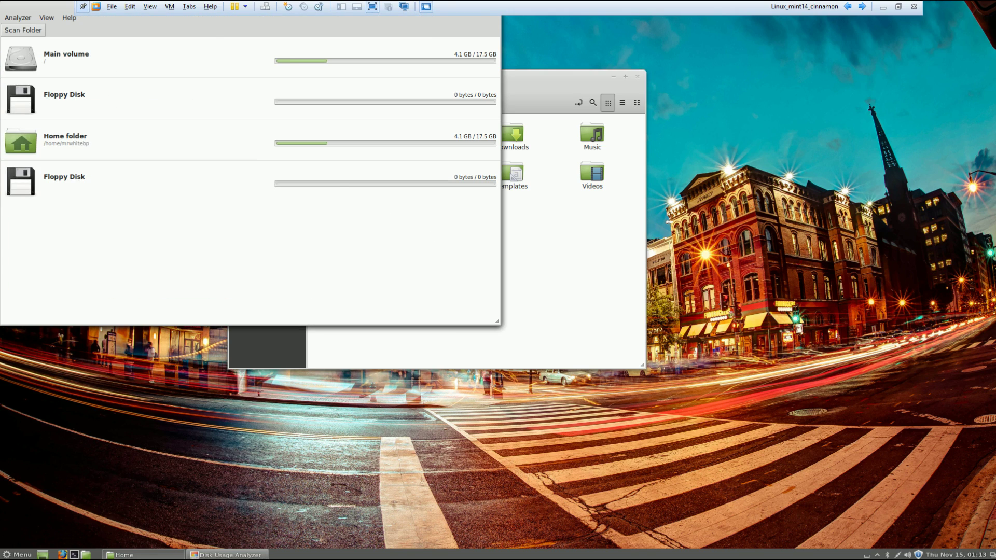
key("Return")
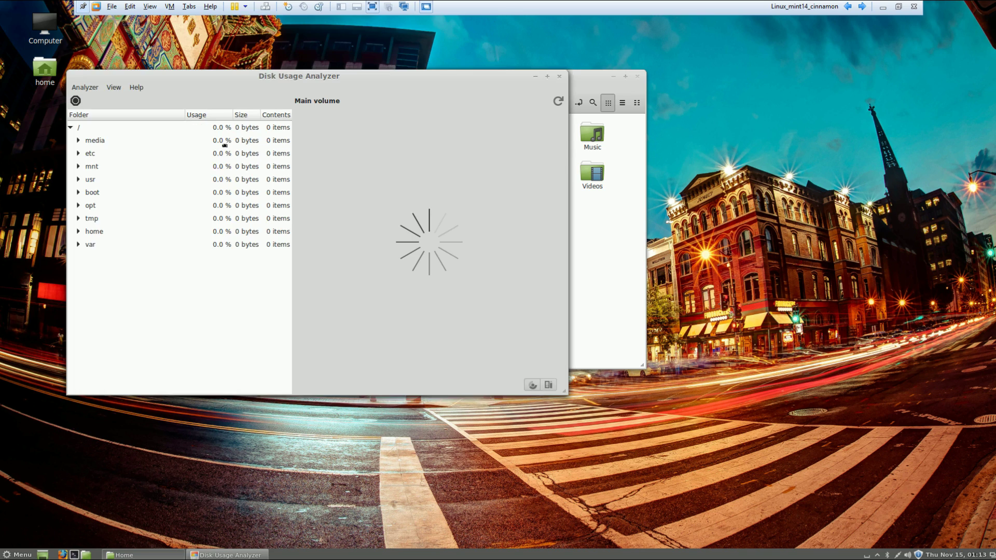
left_click(199, 255)
left_click(202, 267)
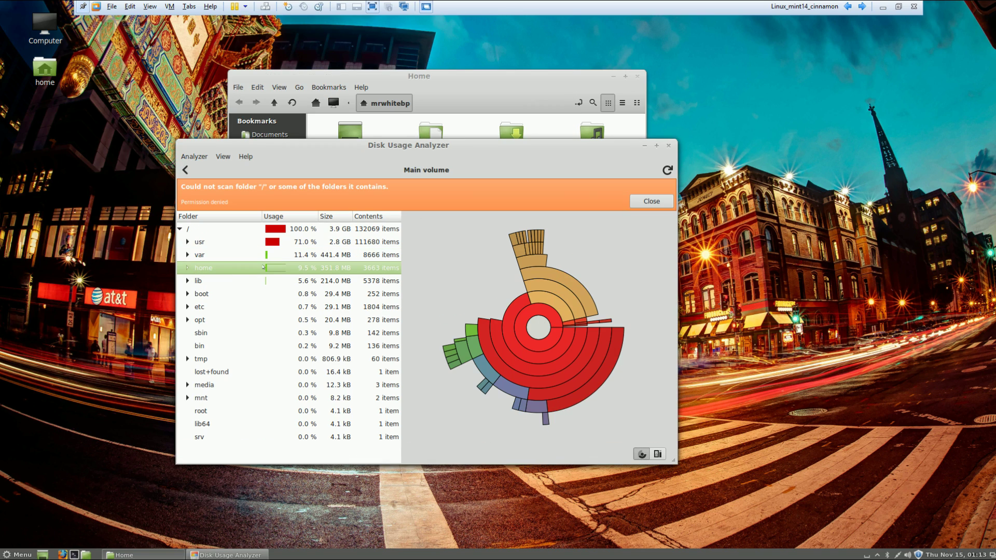
left_click(193, 156)
left_click(195, 204)
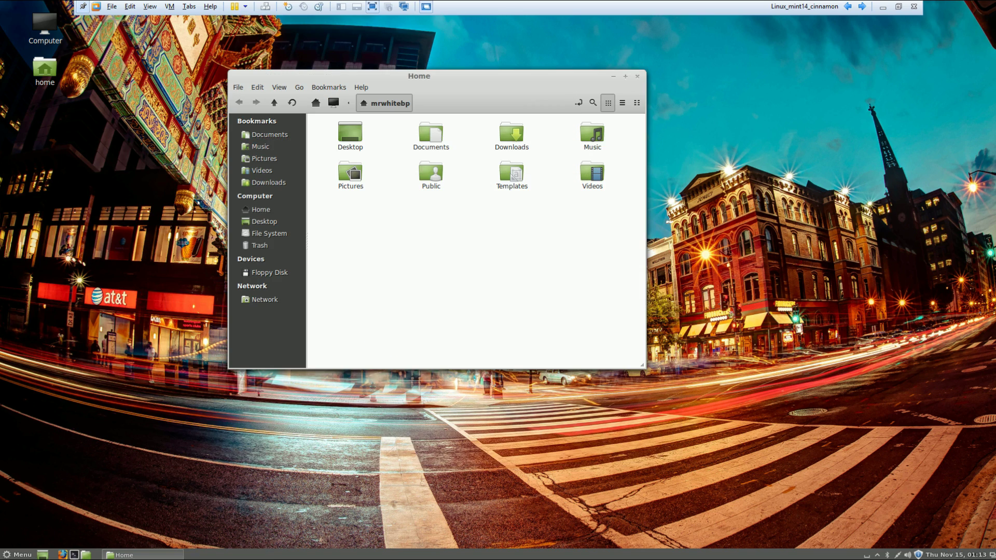
- Launch LibreOffice Calc to check its version information, and exit it
left_click(17, 554)
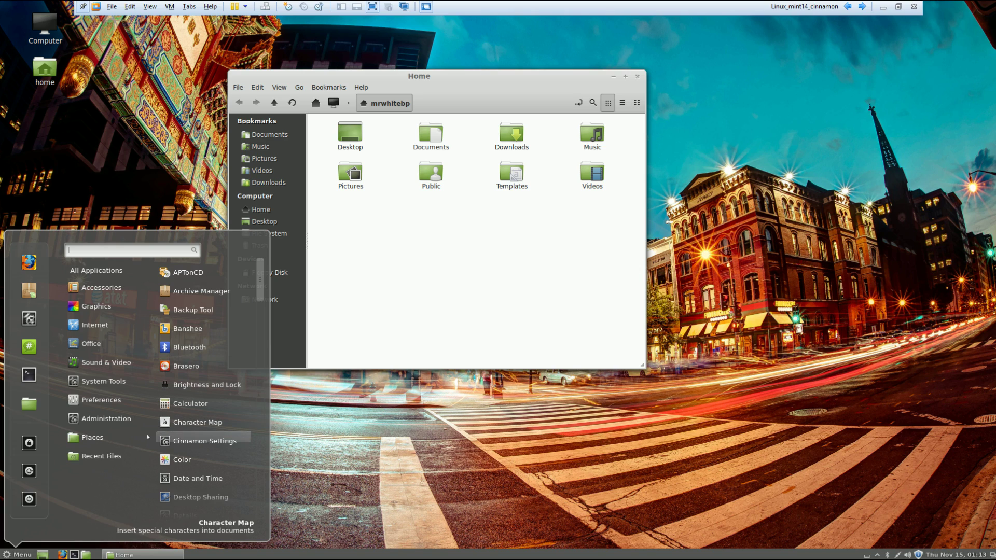
mouse_move(110, 414)
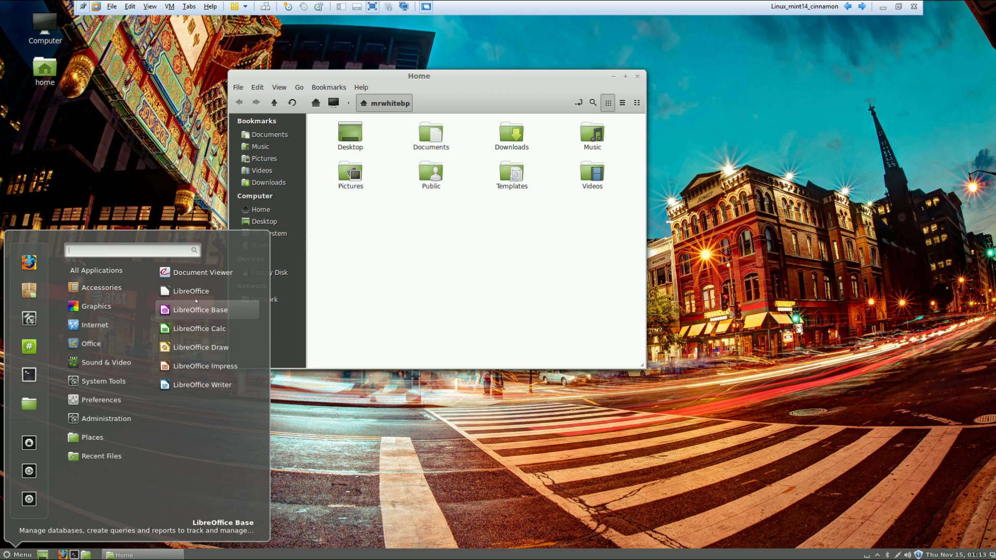
left_click(192, 327)
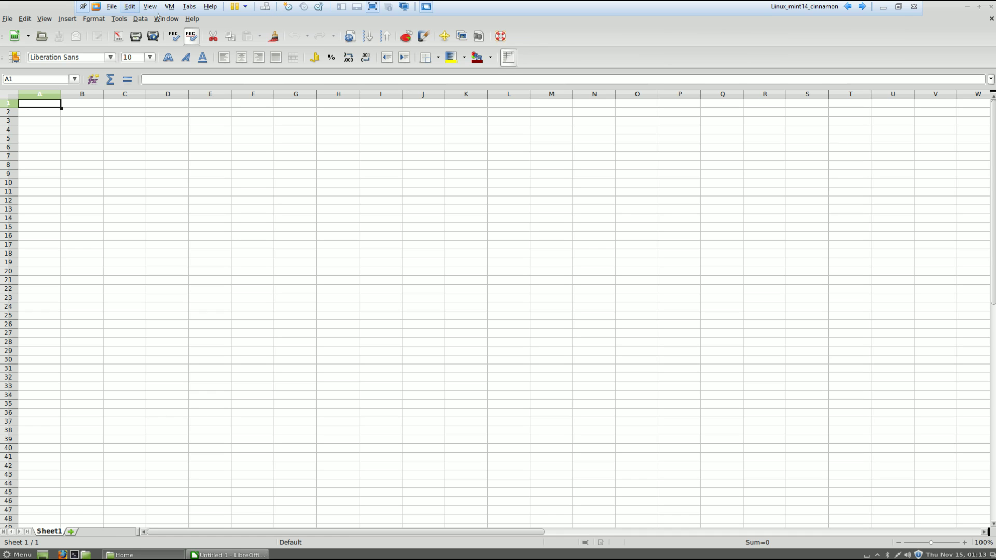
left_click(185, 18)
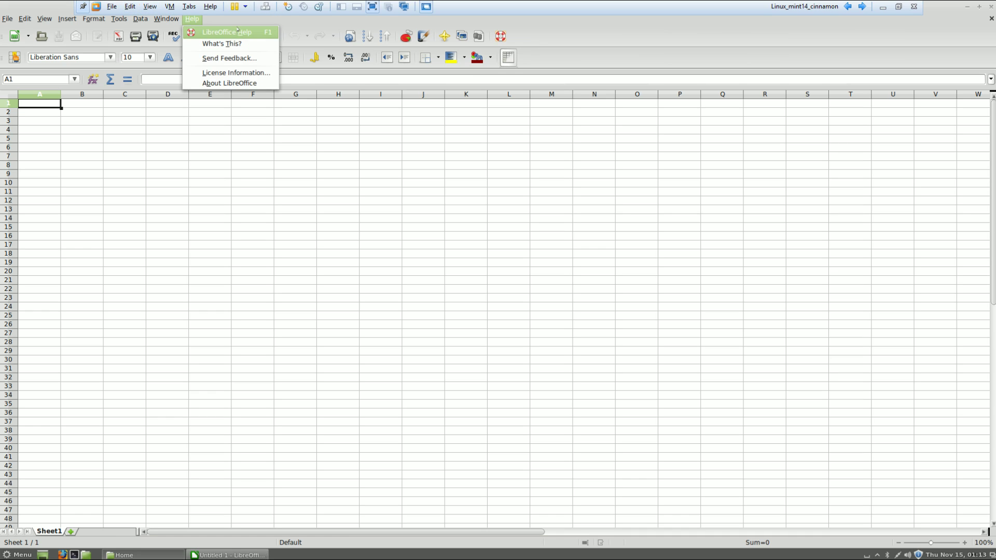
left_click(247, 83)
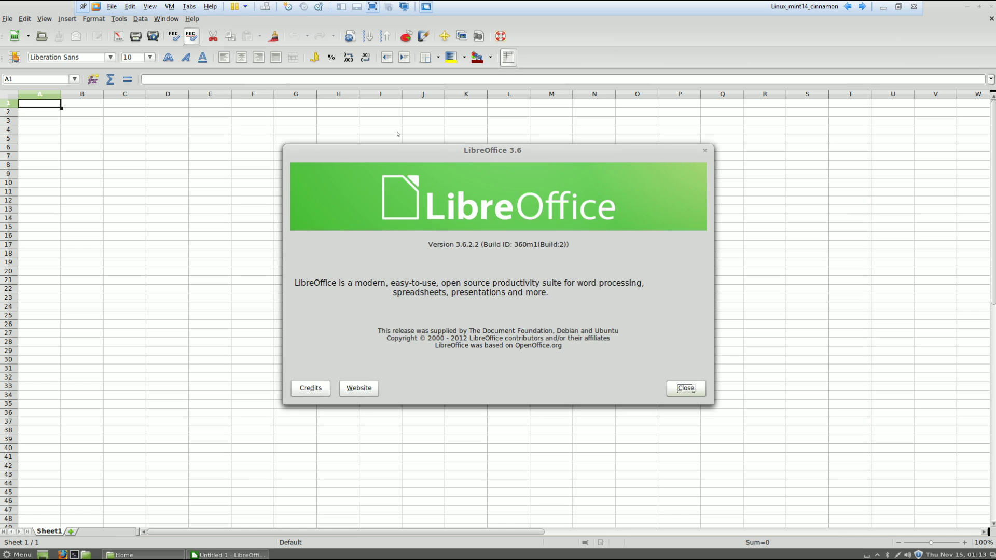
left_click(686, 388)
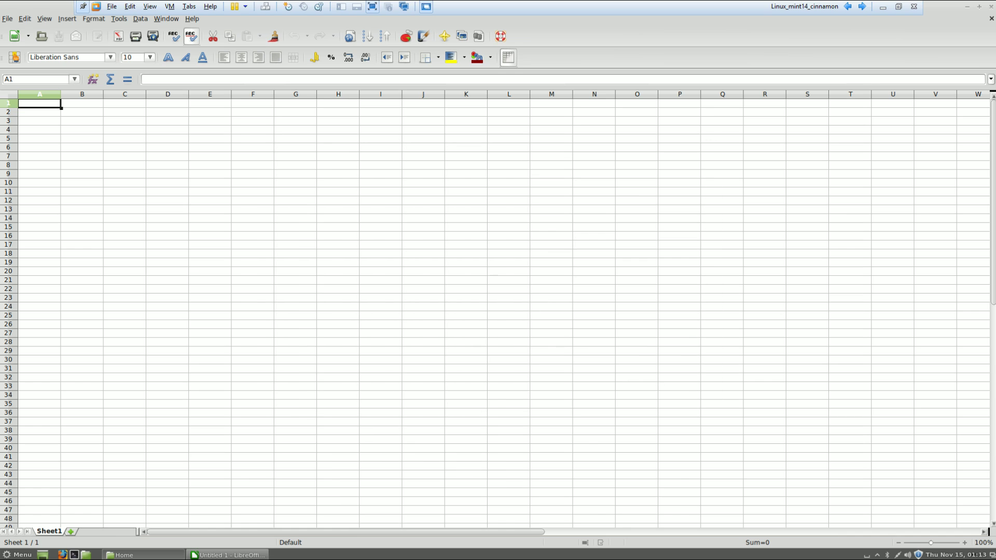
left_click(7, 19)
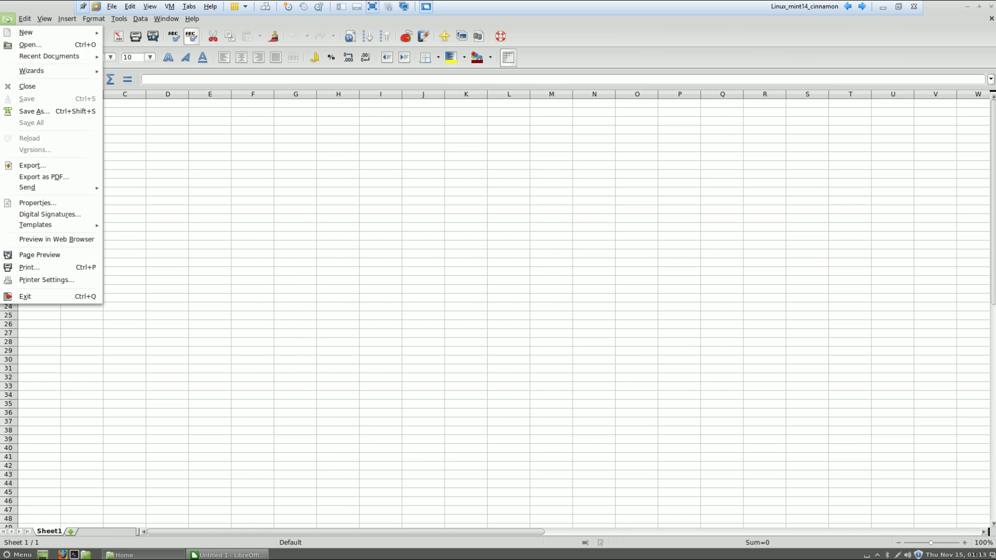
left_click(53, 295)
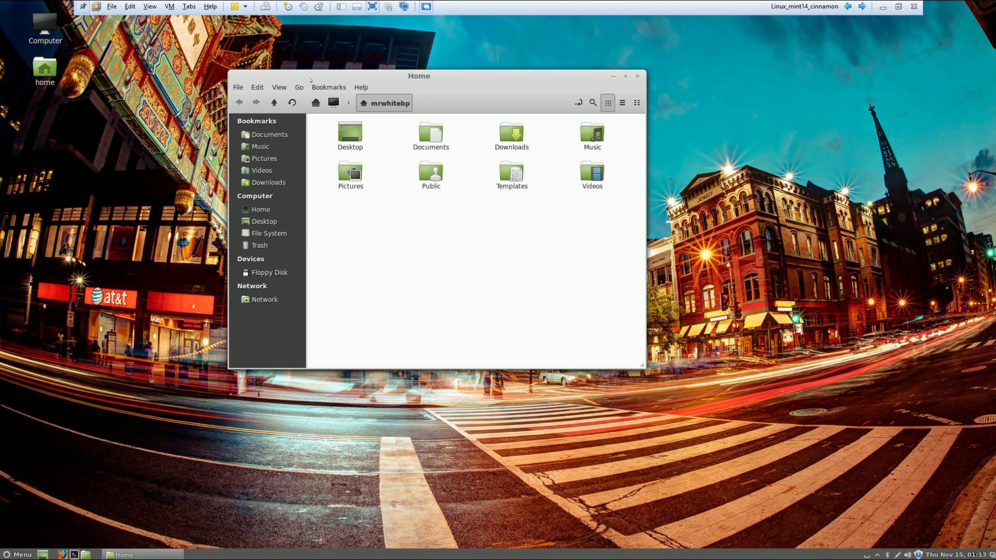
- Launch the XChat IRC client from the Internet applications
left_click(20, 554)
left_click(20, 554)
left_click(20, 554)
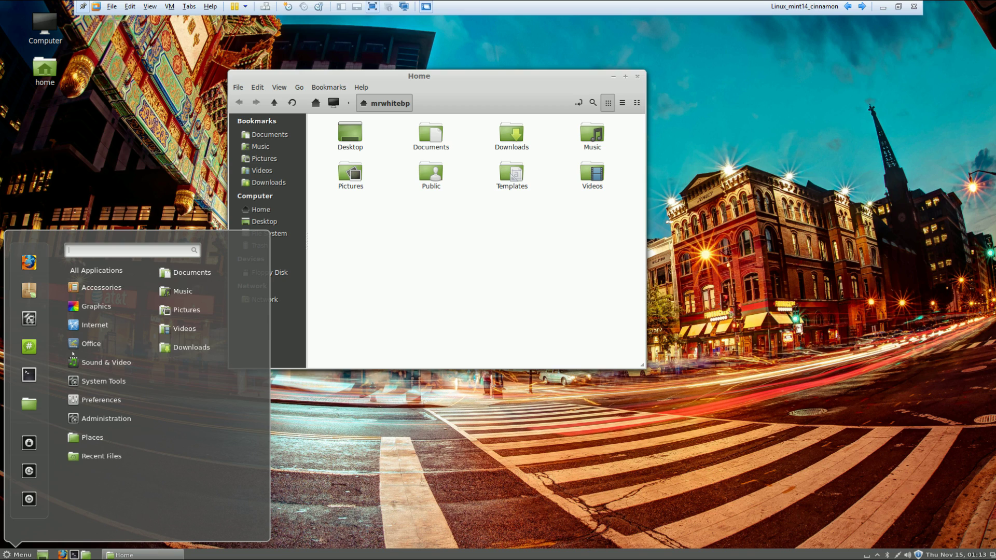
mouse_move(99, 326)
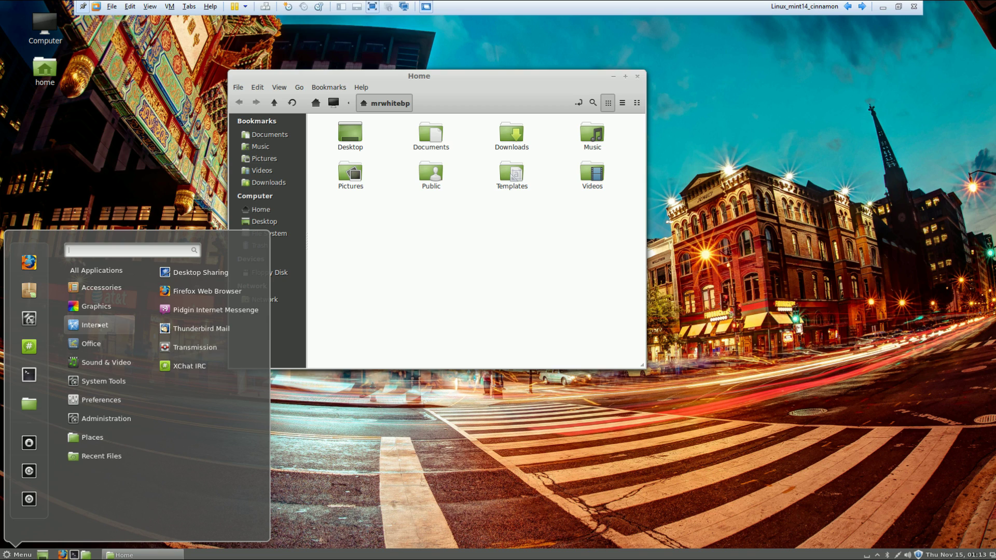
left_click(196, 361)
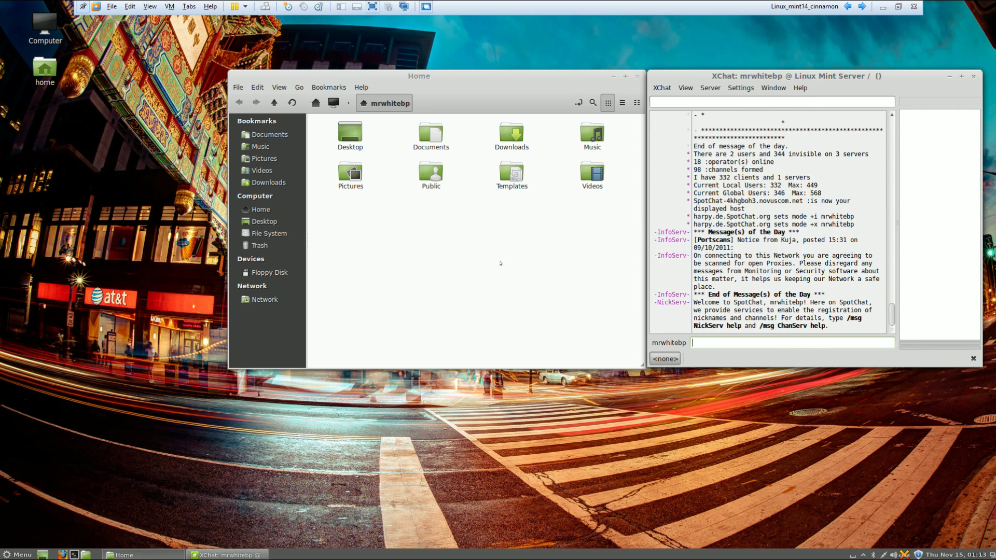
- Close the Home file manager window and move the XChat window to the middle of the desktop
left_click_drag(500, 72, 318, 71)
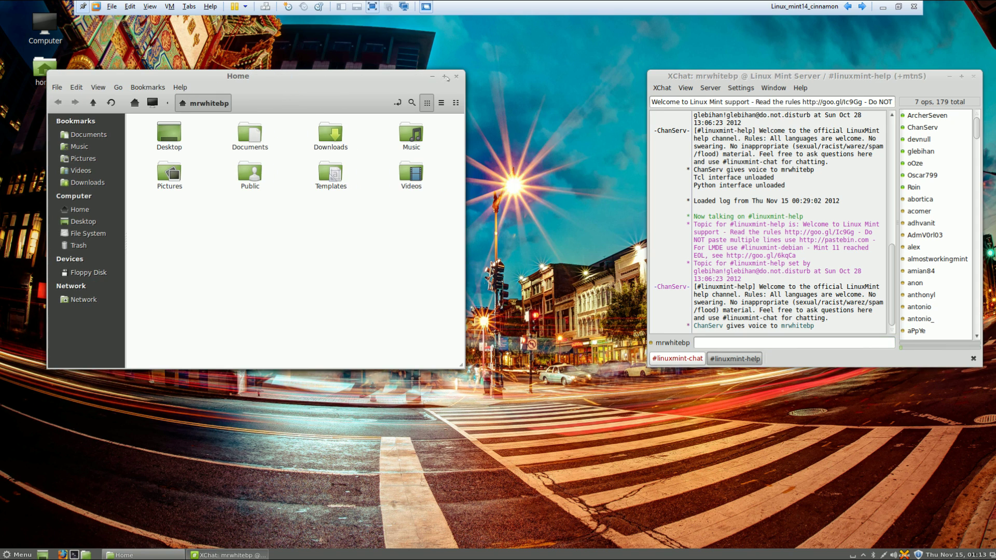
left_click(456, 76)
left_click_drag(740, 78, 438, 119)
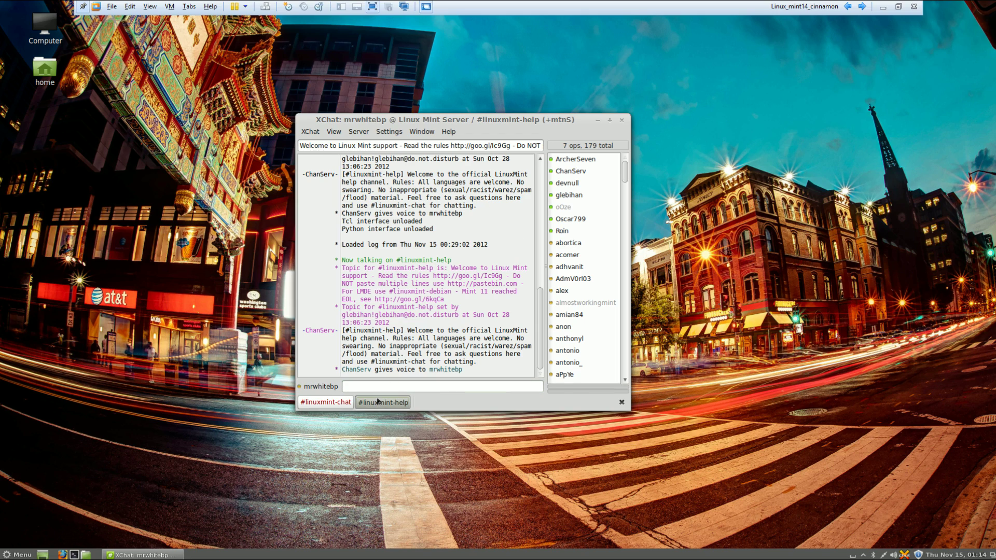
- View the #linuxmint-chat and #linuxmint-help channels, and quit XChat
left_click(318, 403)
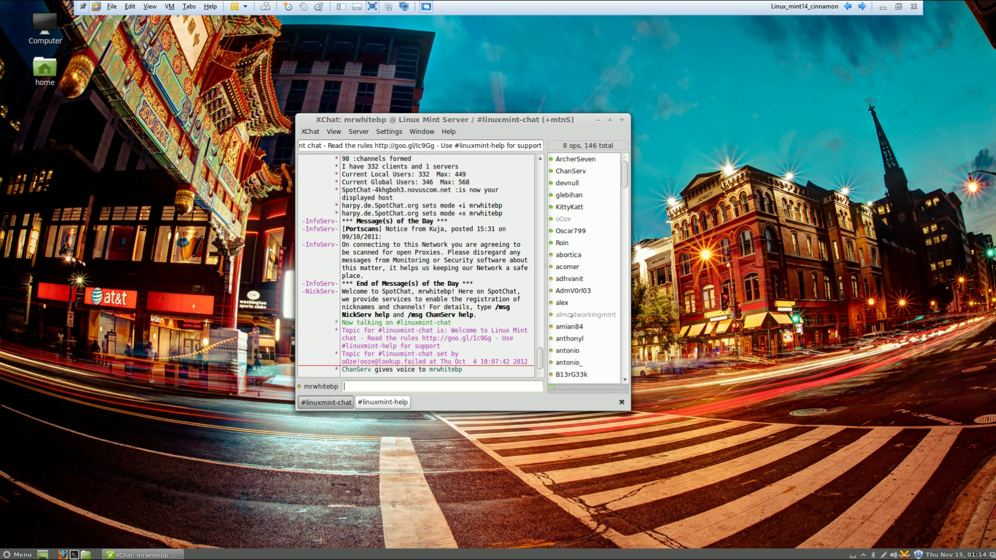
left_click(381, 402)
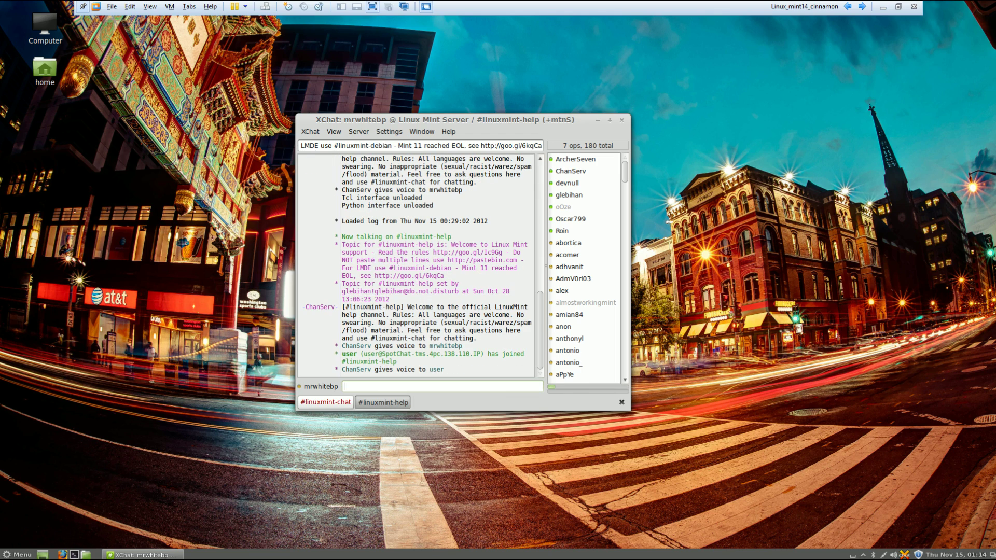
left_click(311, 132)
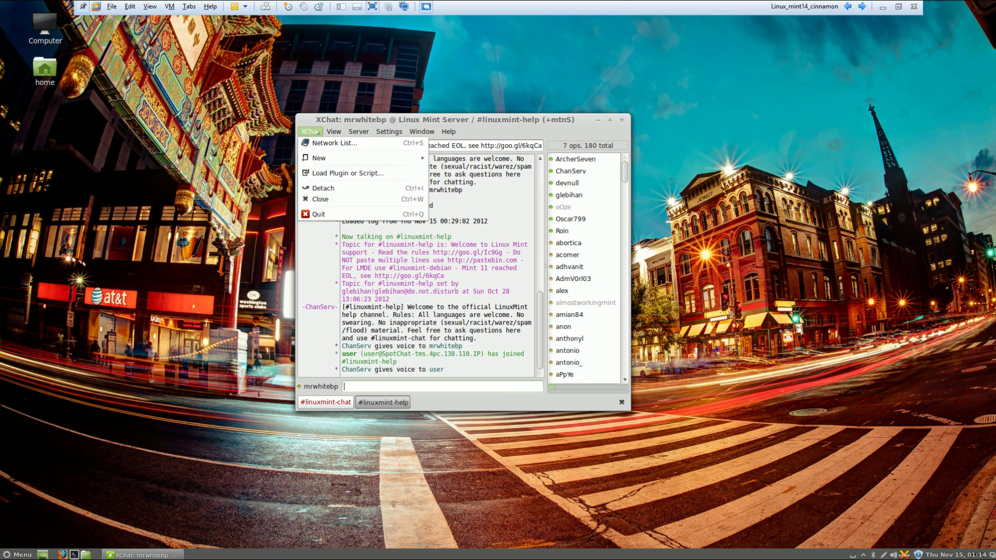
left_click(321, 214)
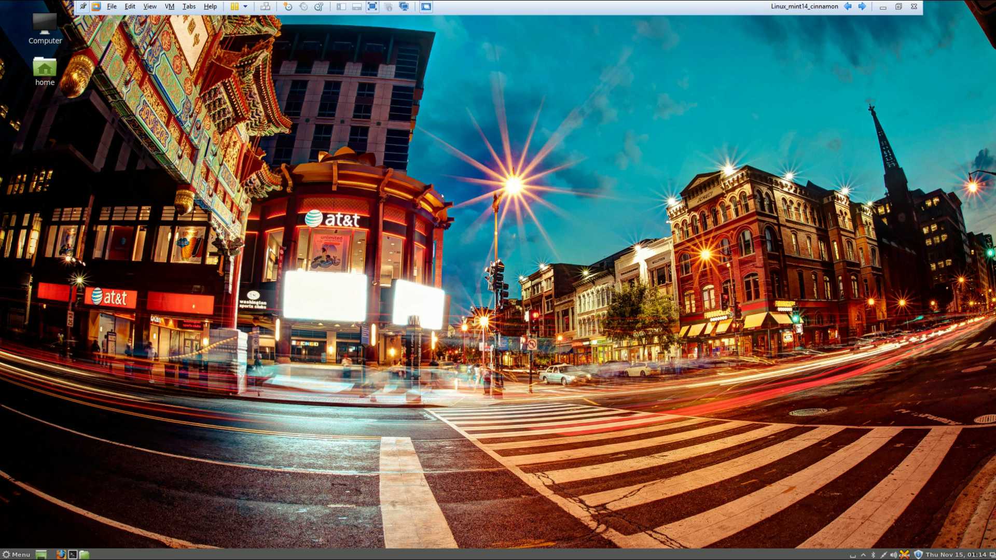